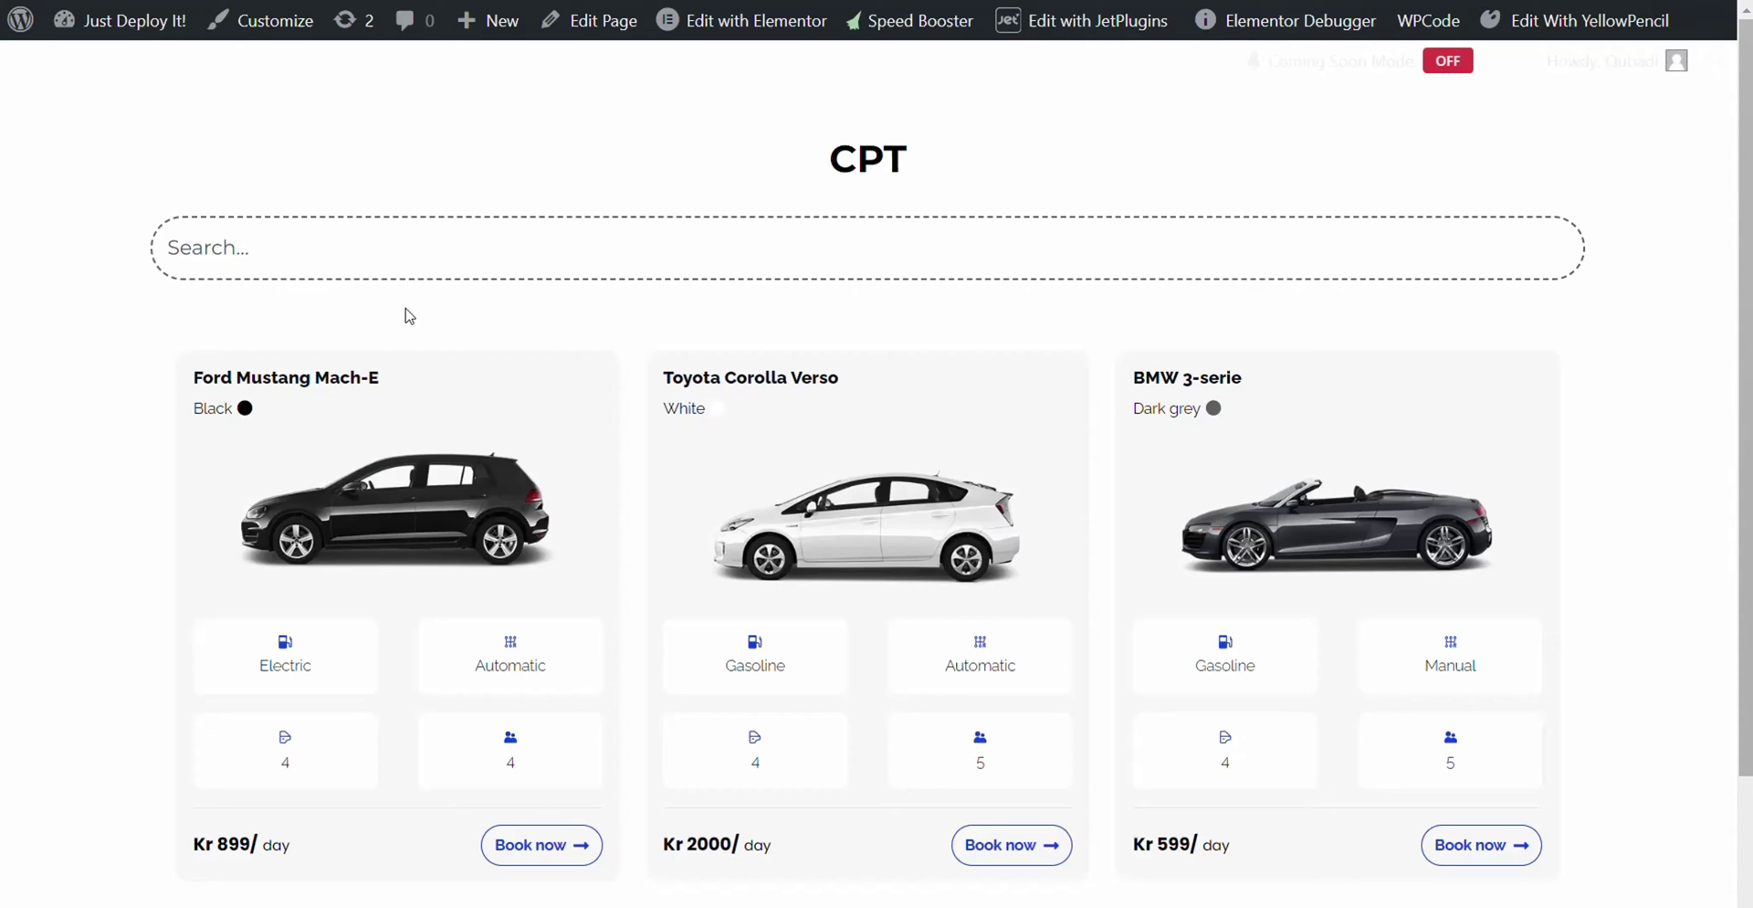
Reorder the Car list so that Ford Transit Connect comes first and Volvo V90 Cross Country second
scroll(985, 308, "down", 1)
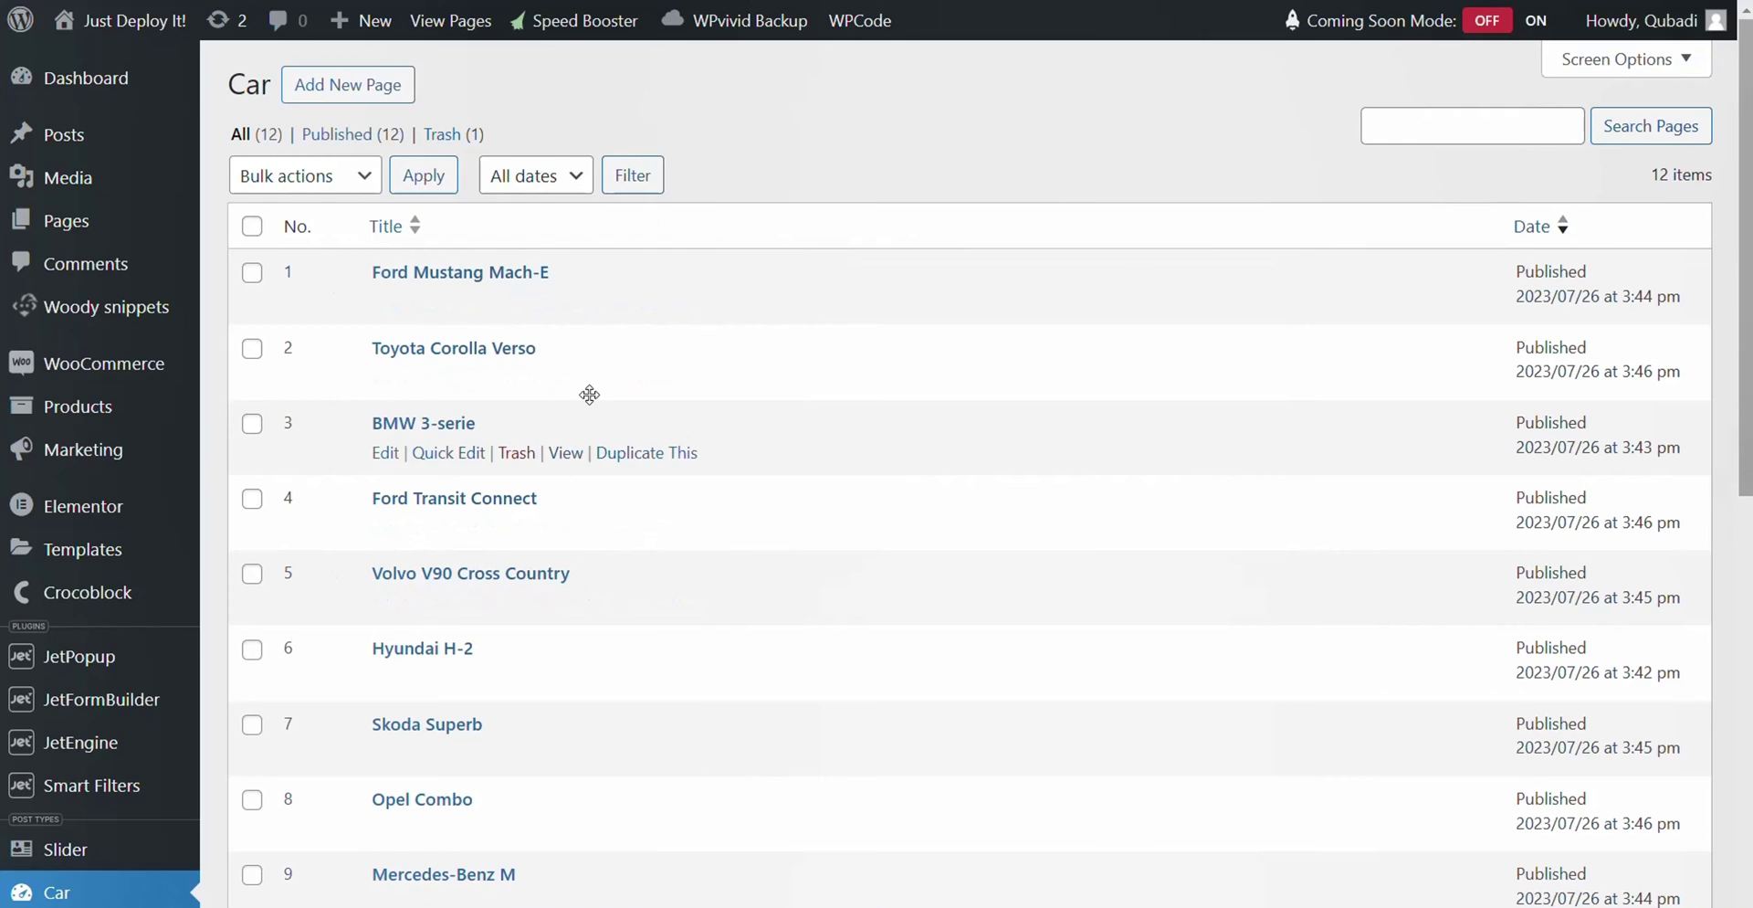
scroll(587, 383, "down", 1)
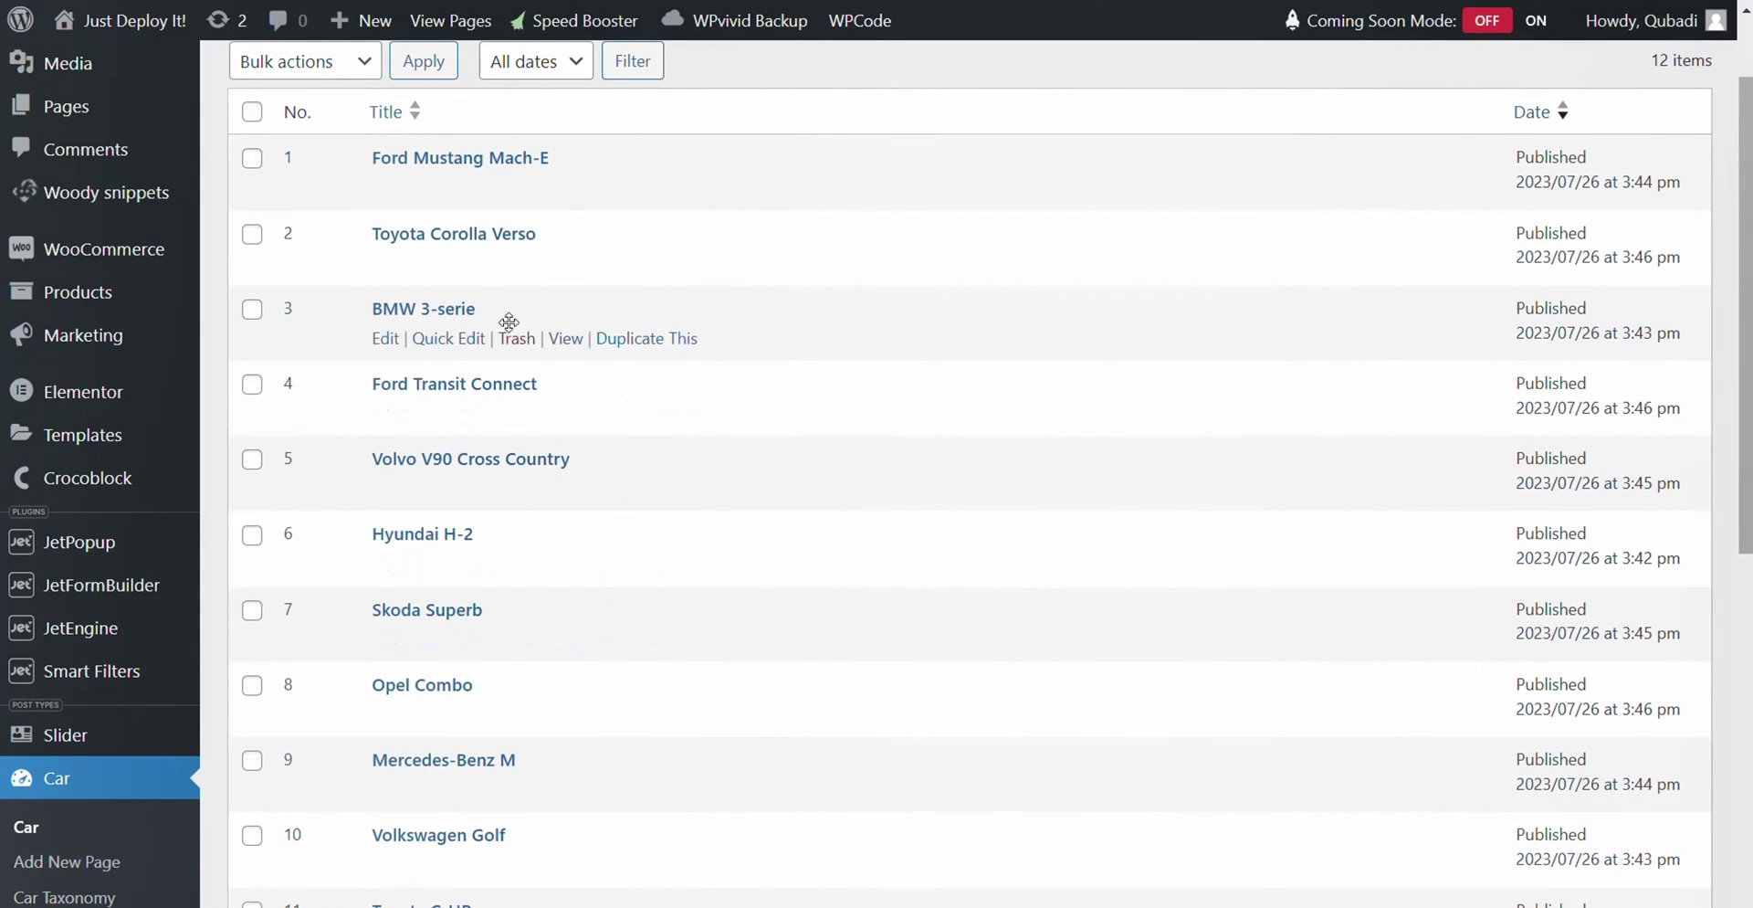
scroll(511, 329, "up", 1)
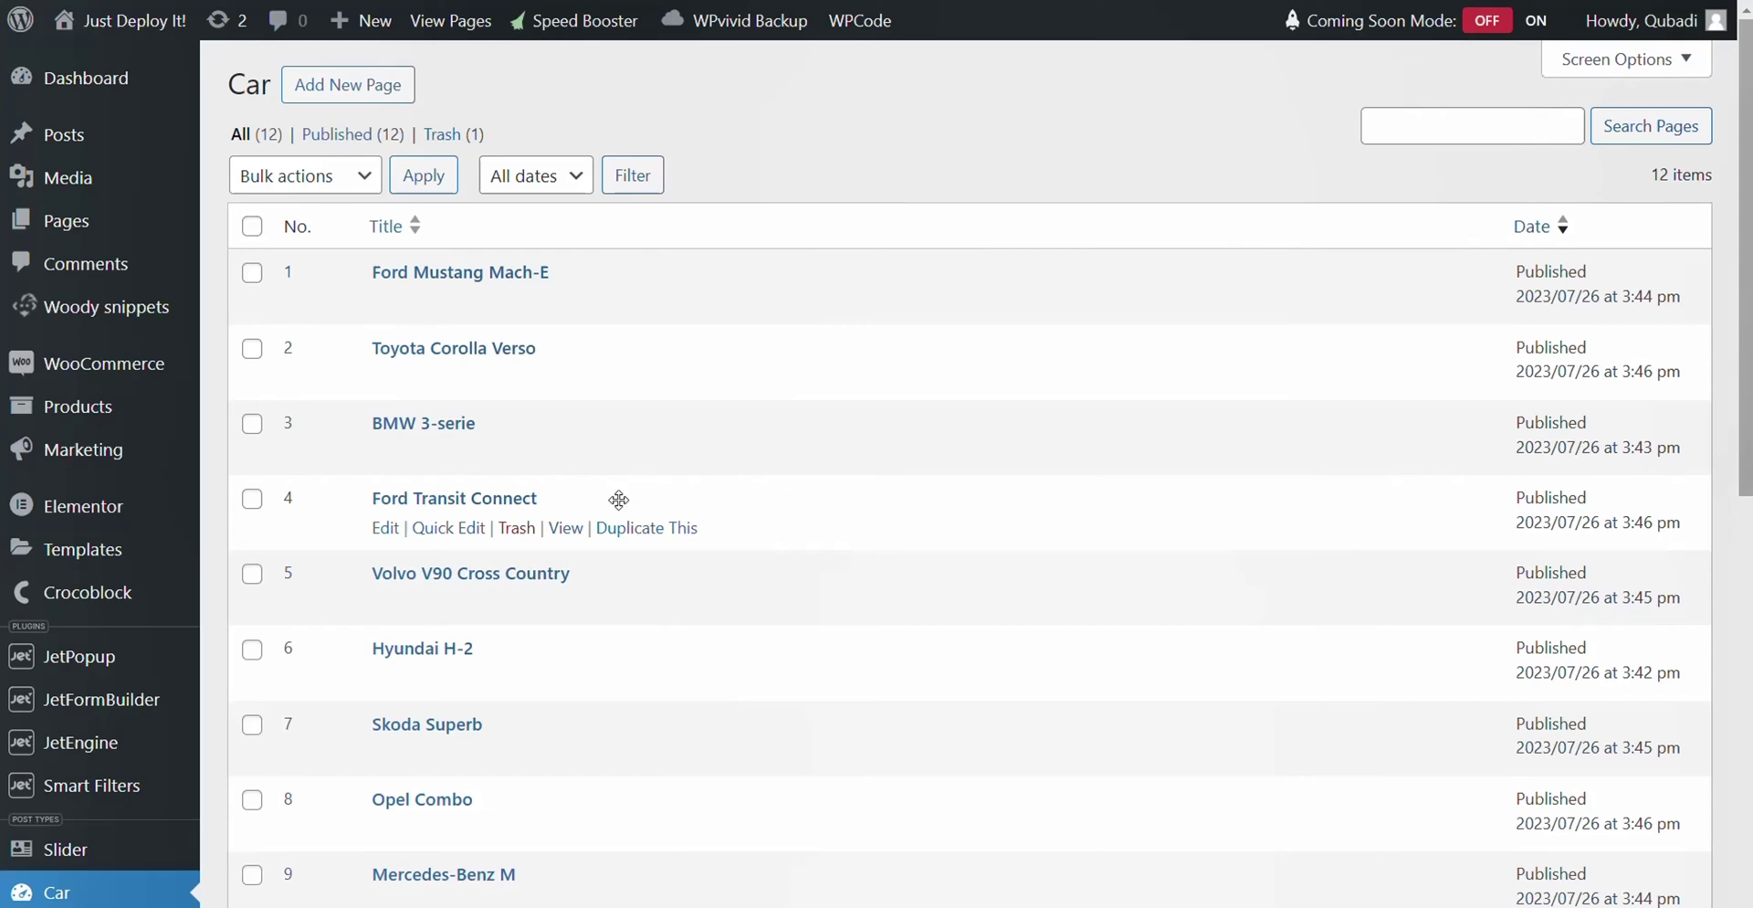
left_click_drag(763, 505, 759, 270)
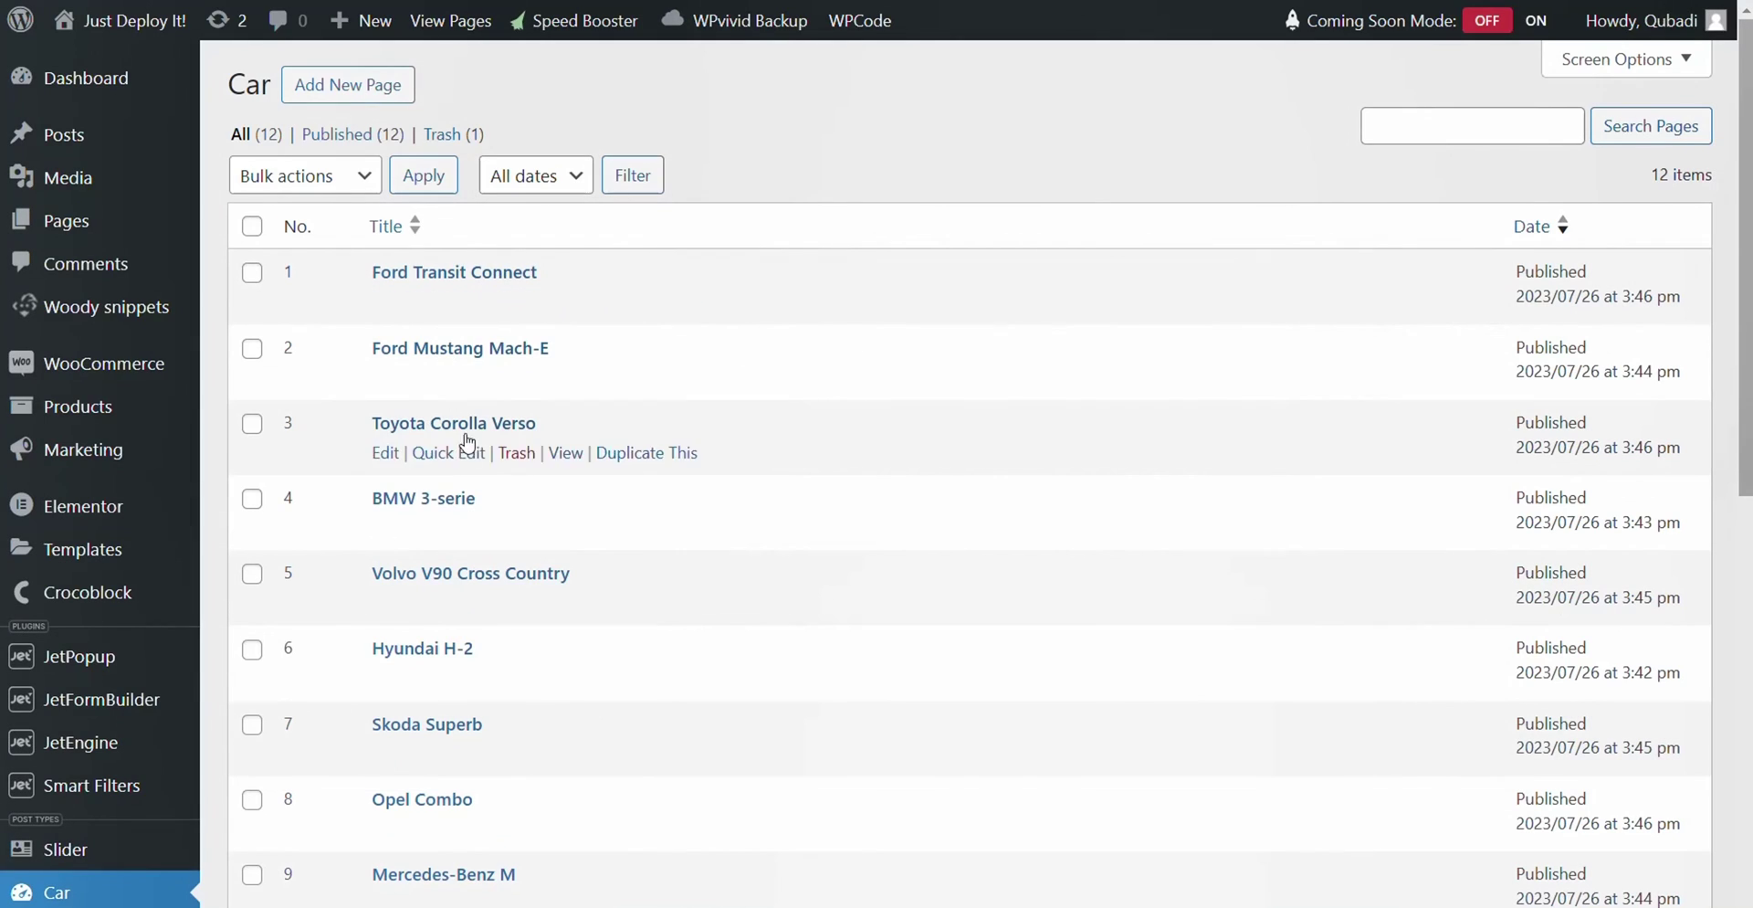
left_click_drag(699, 605, 718, 353)
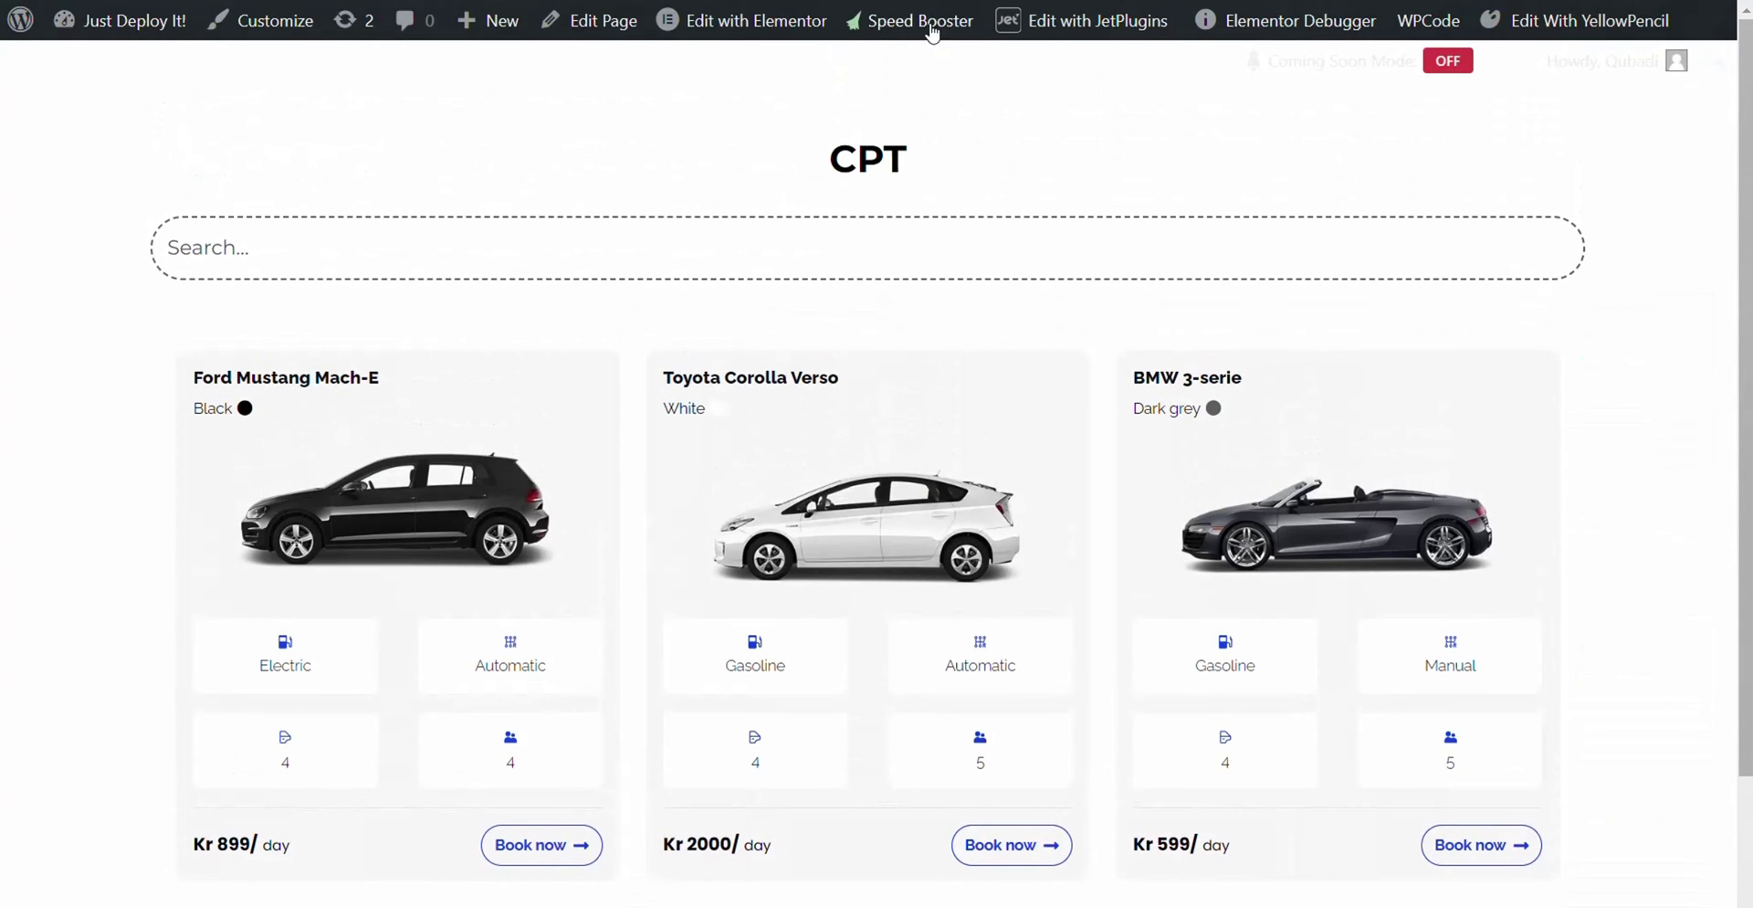
Clear the LiteSpeed cache on the CPT page to refresh the car listing and go to its page 2
mouse_move(932, 32)
left_click(922, 66)
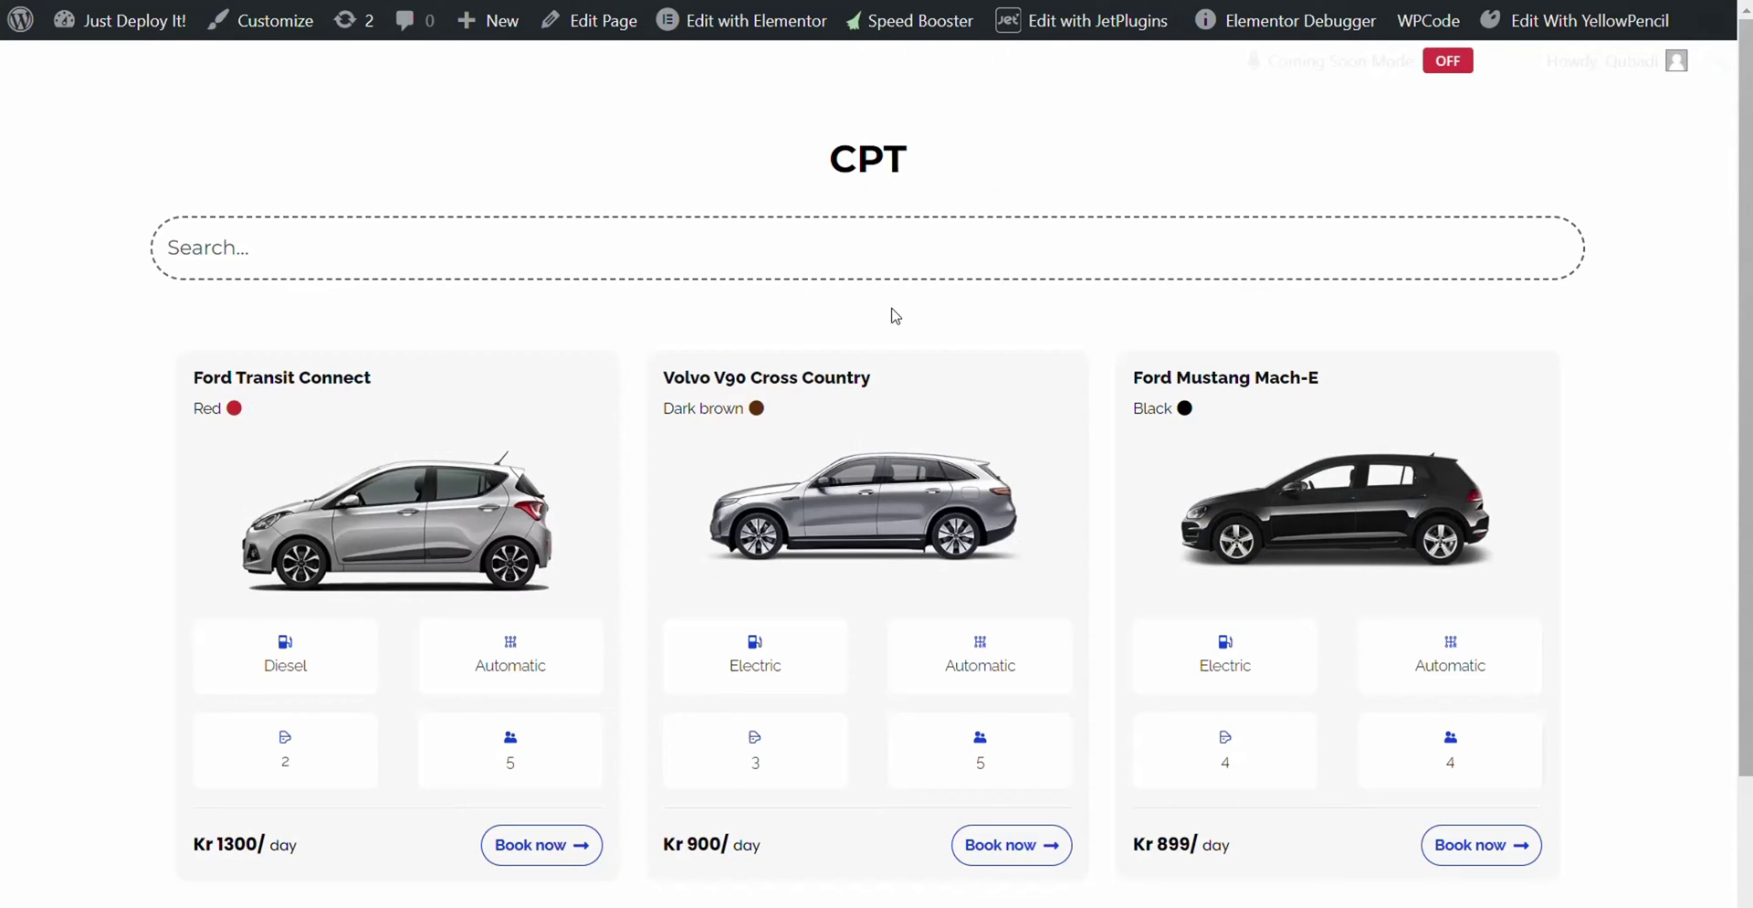
scroll(896, 316, "down", 1)
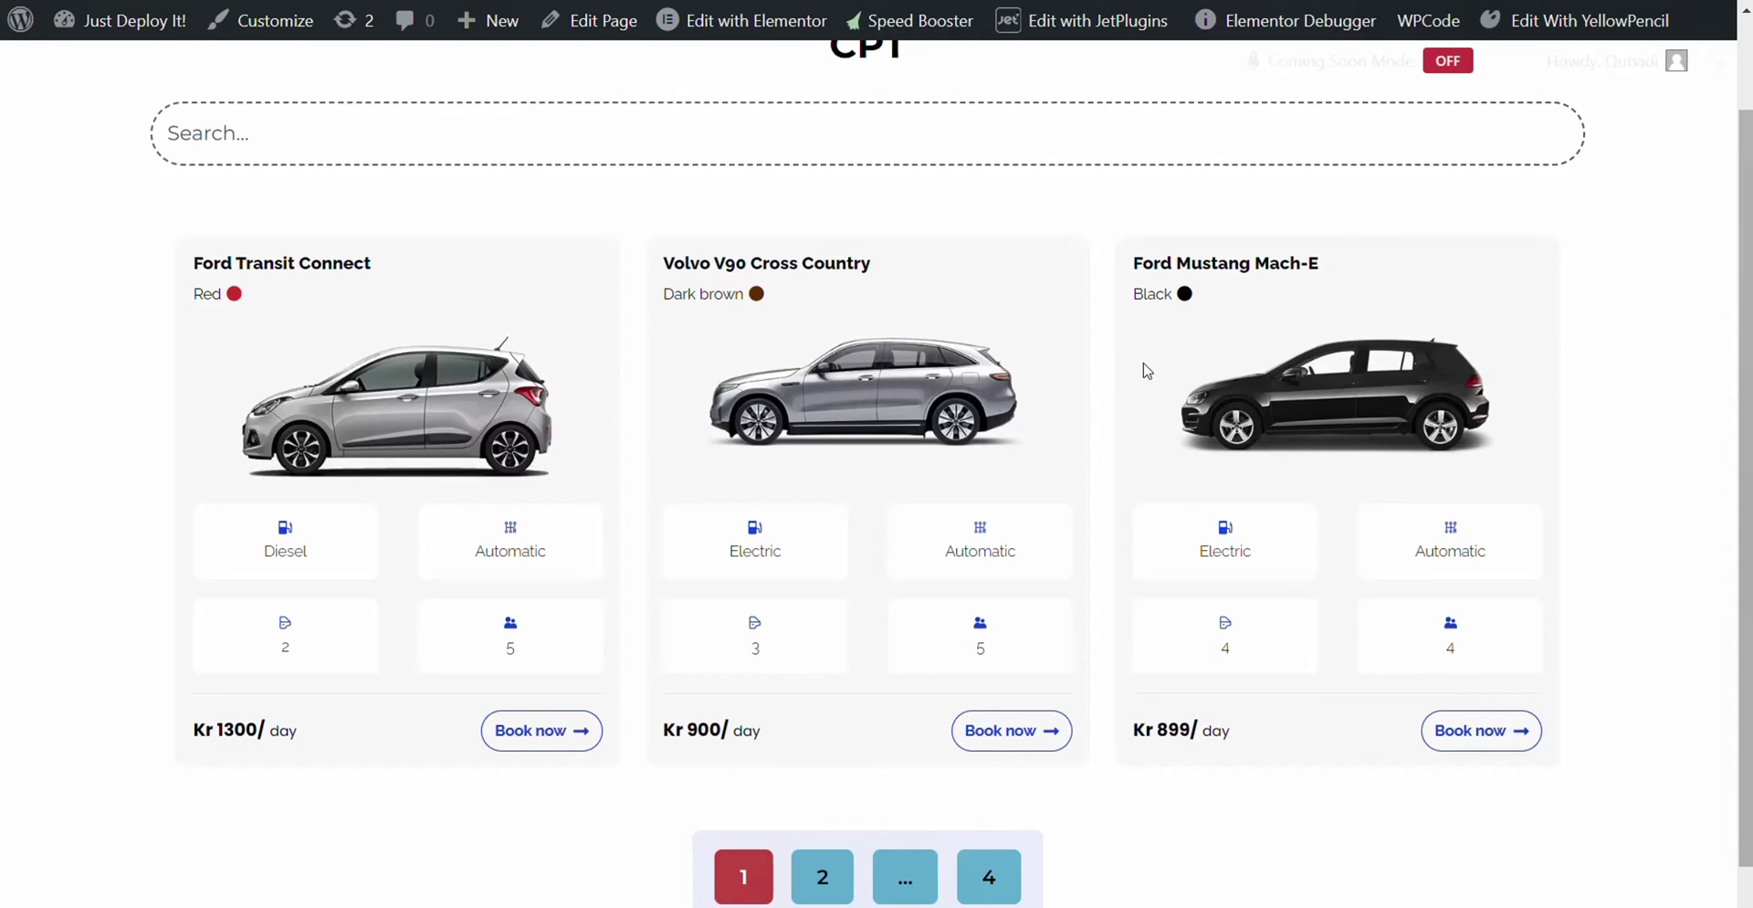
scroll(1049, 371, "down", 1)
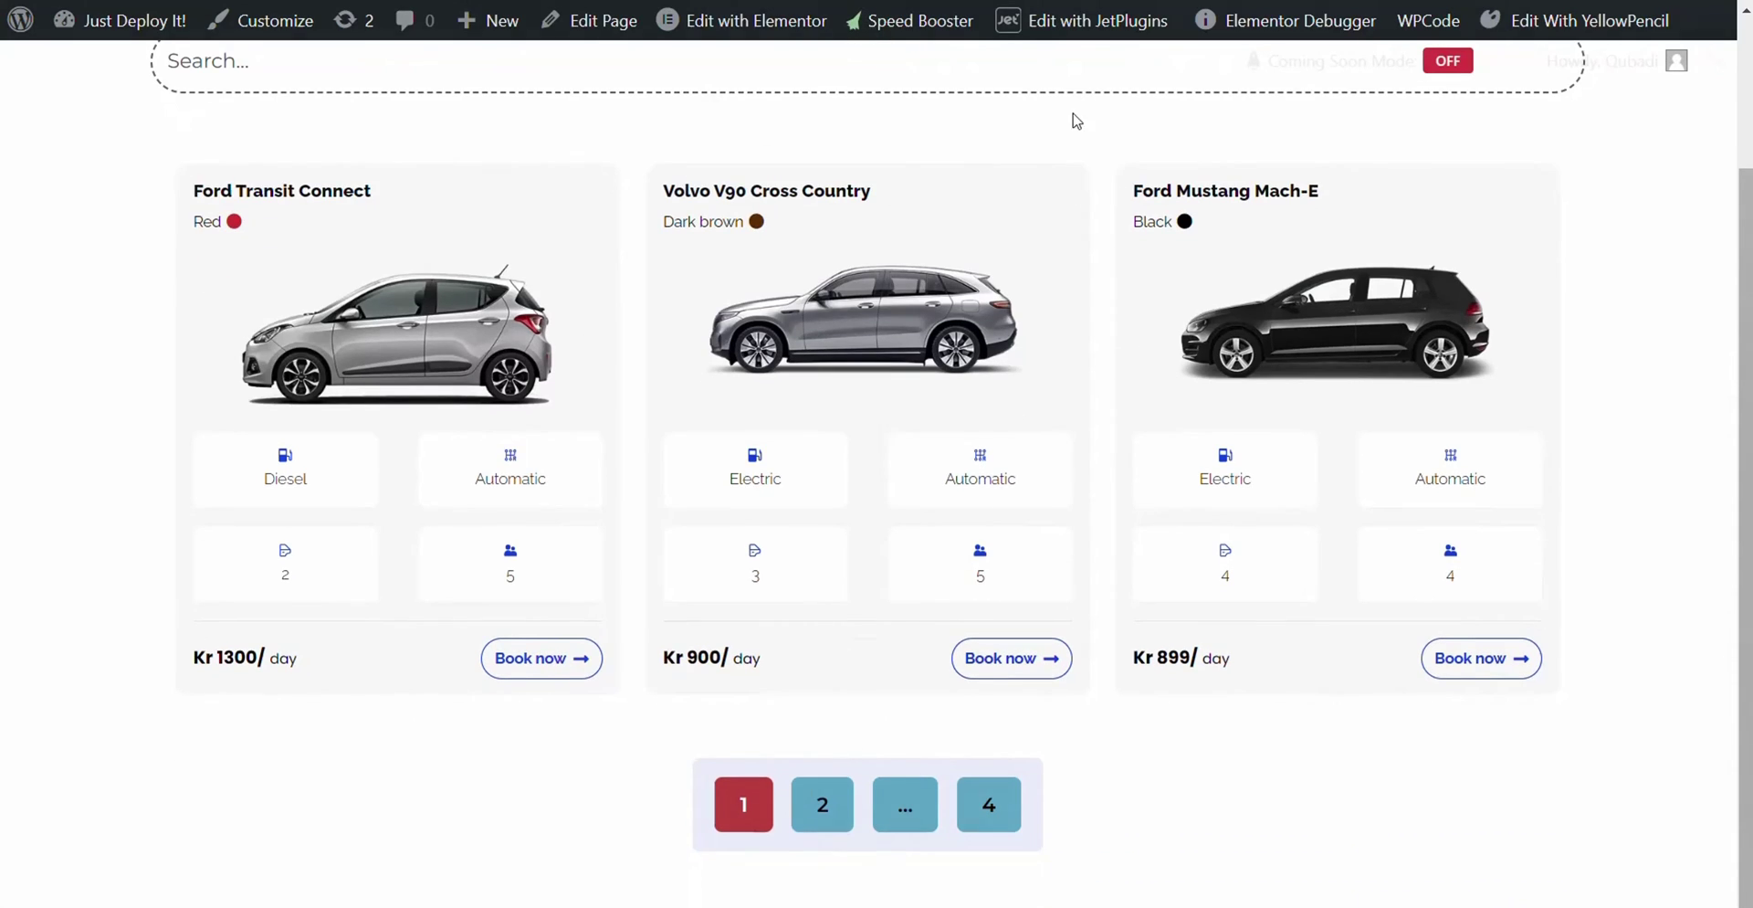
left_click(827, 803)
scroll(975, 333, "down", 1)
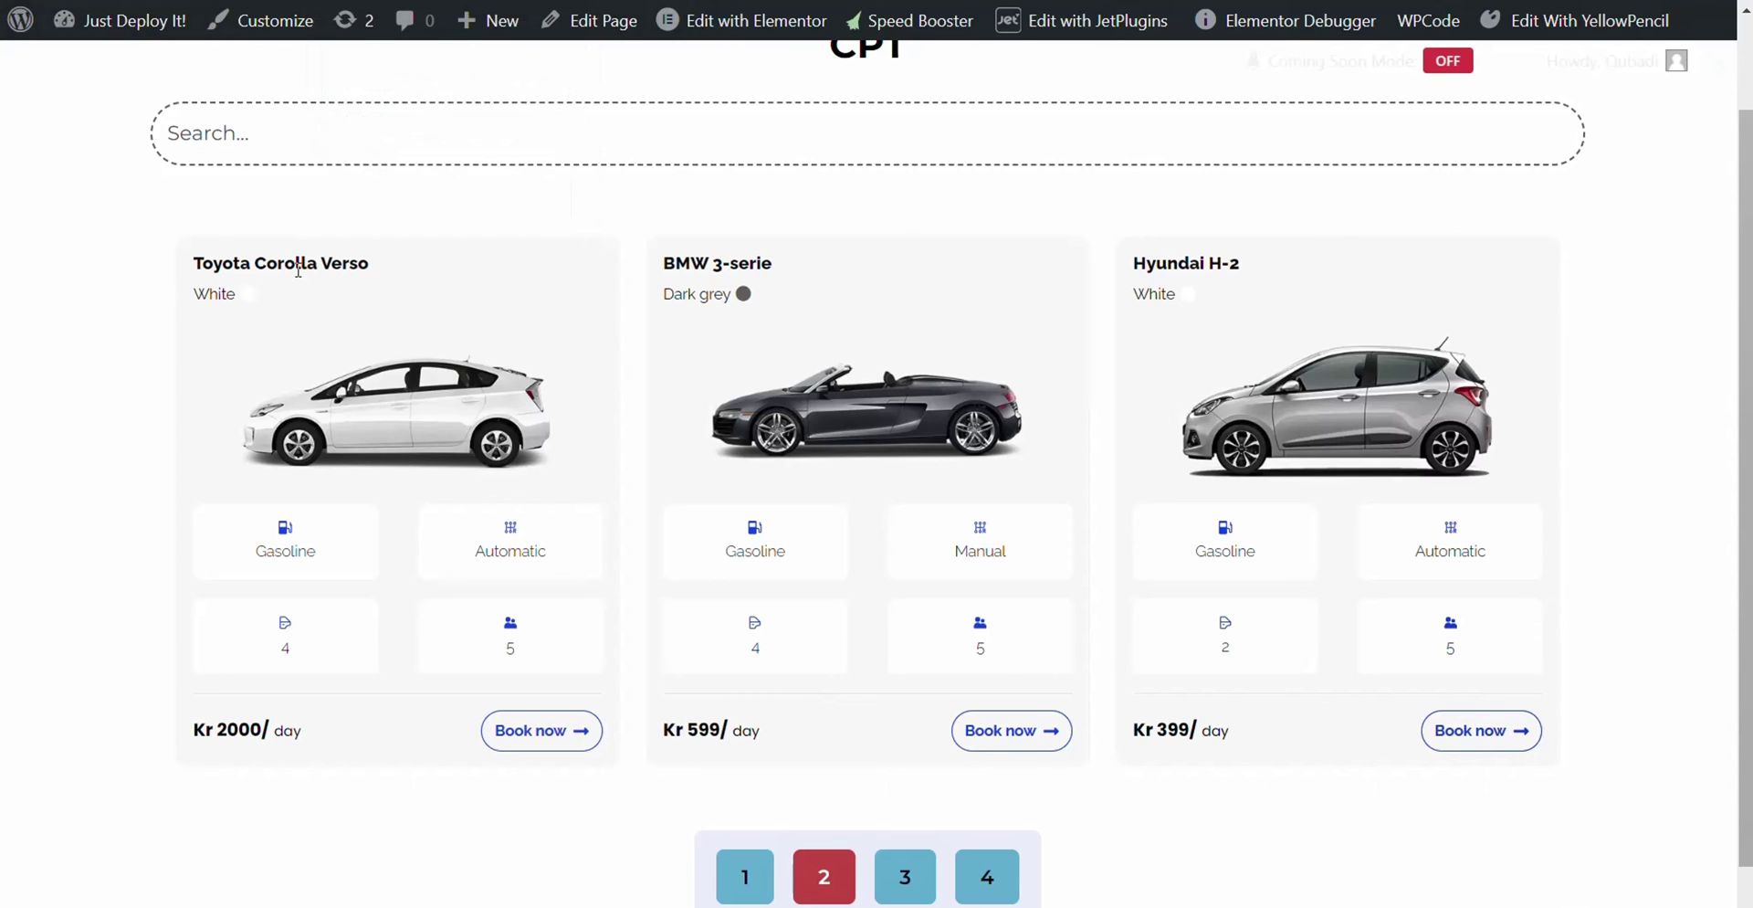
Move Toyota Corolla Verso directly below Hyundai H-2 in the Car list and refresh the CPT page's listing
key("alt+Tab")
scroll(406, 388, "down", 1)
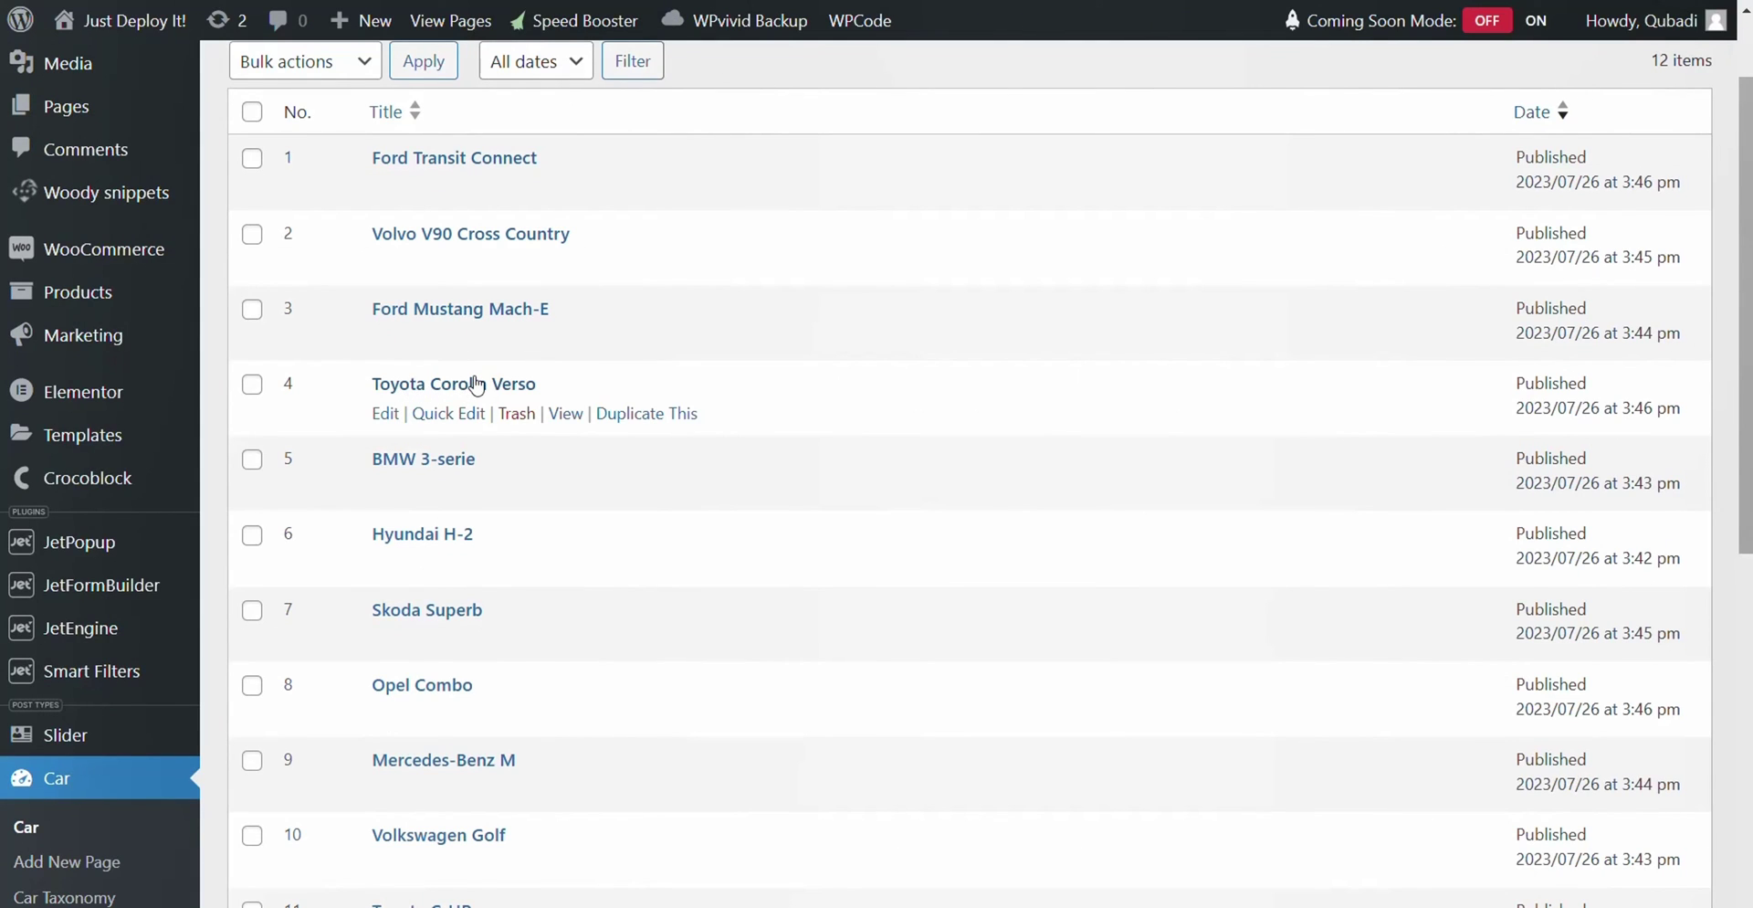
left_click_drag(477, 383, 471, 521)
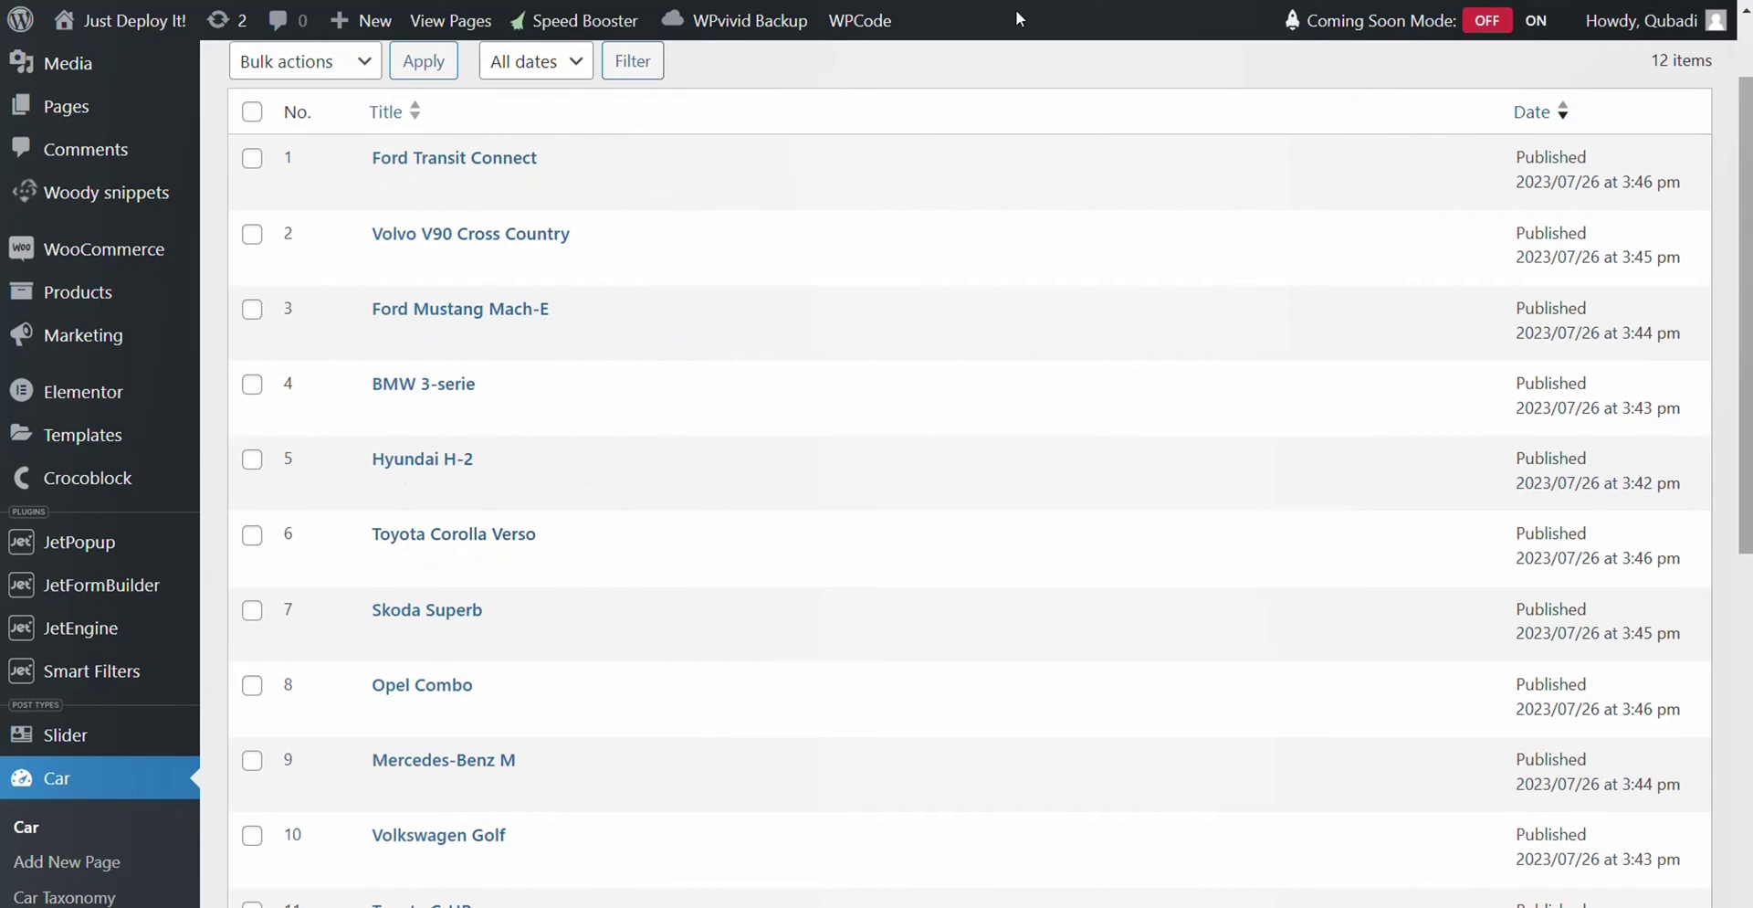
key("ctrl+Tab")
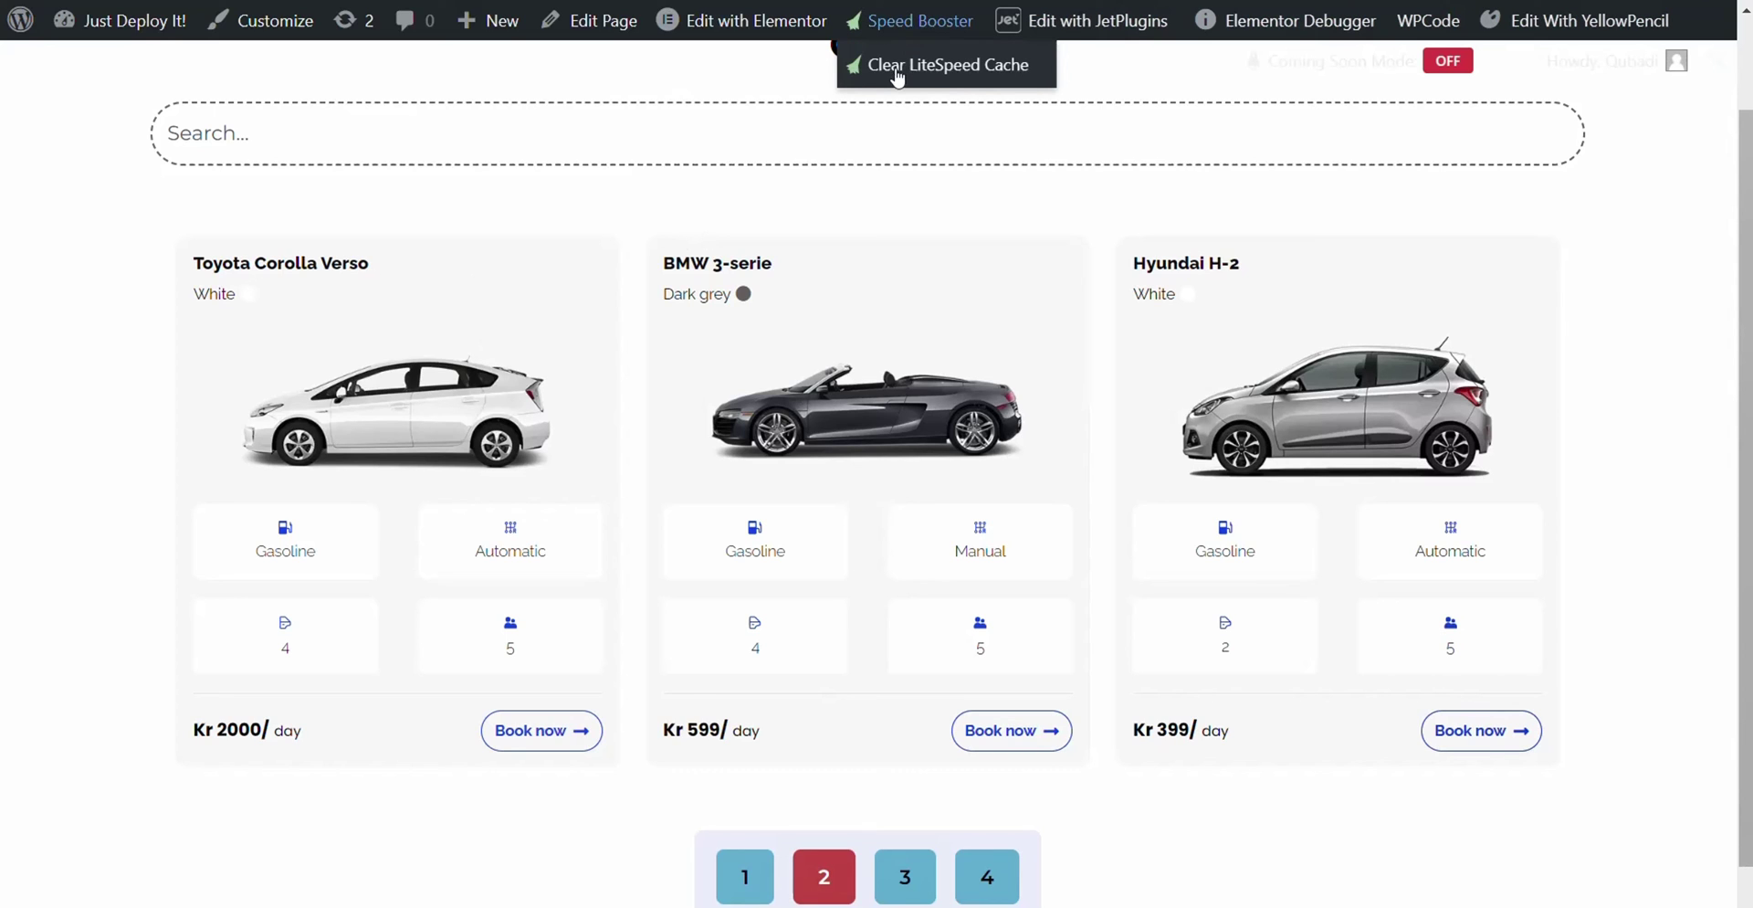
key("F5")
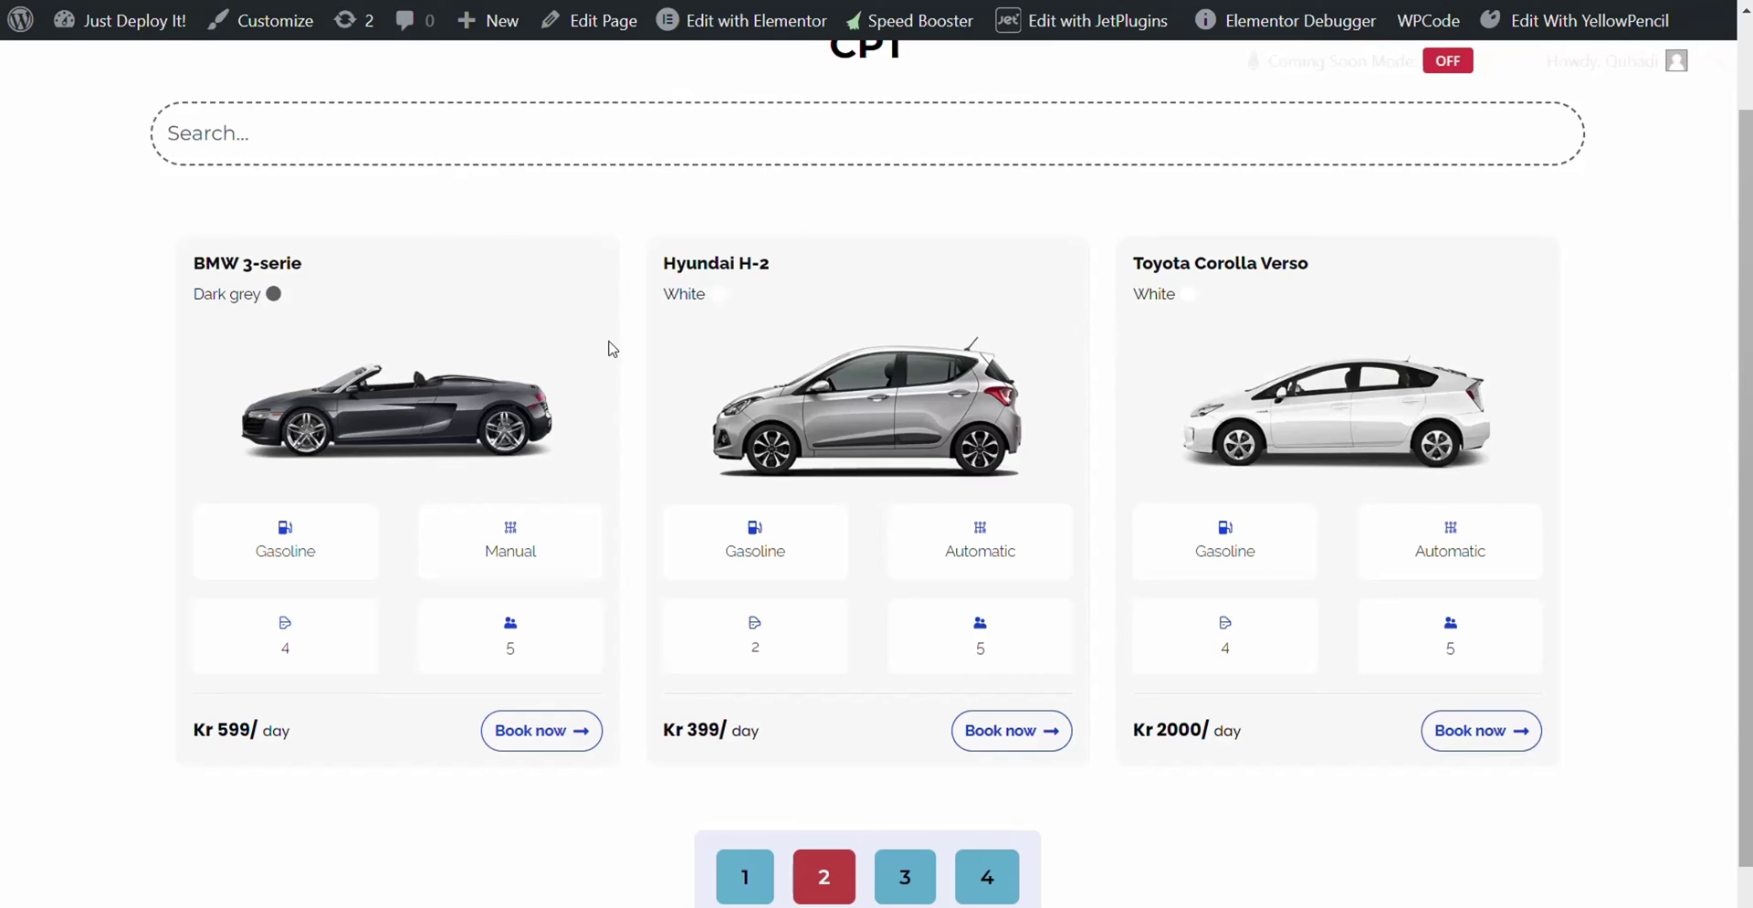
Open the Woody snippet "CPT post drag and drop, backend" and examine where its code refers to the 'car' post type
key("ctrl+Tab")
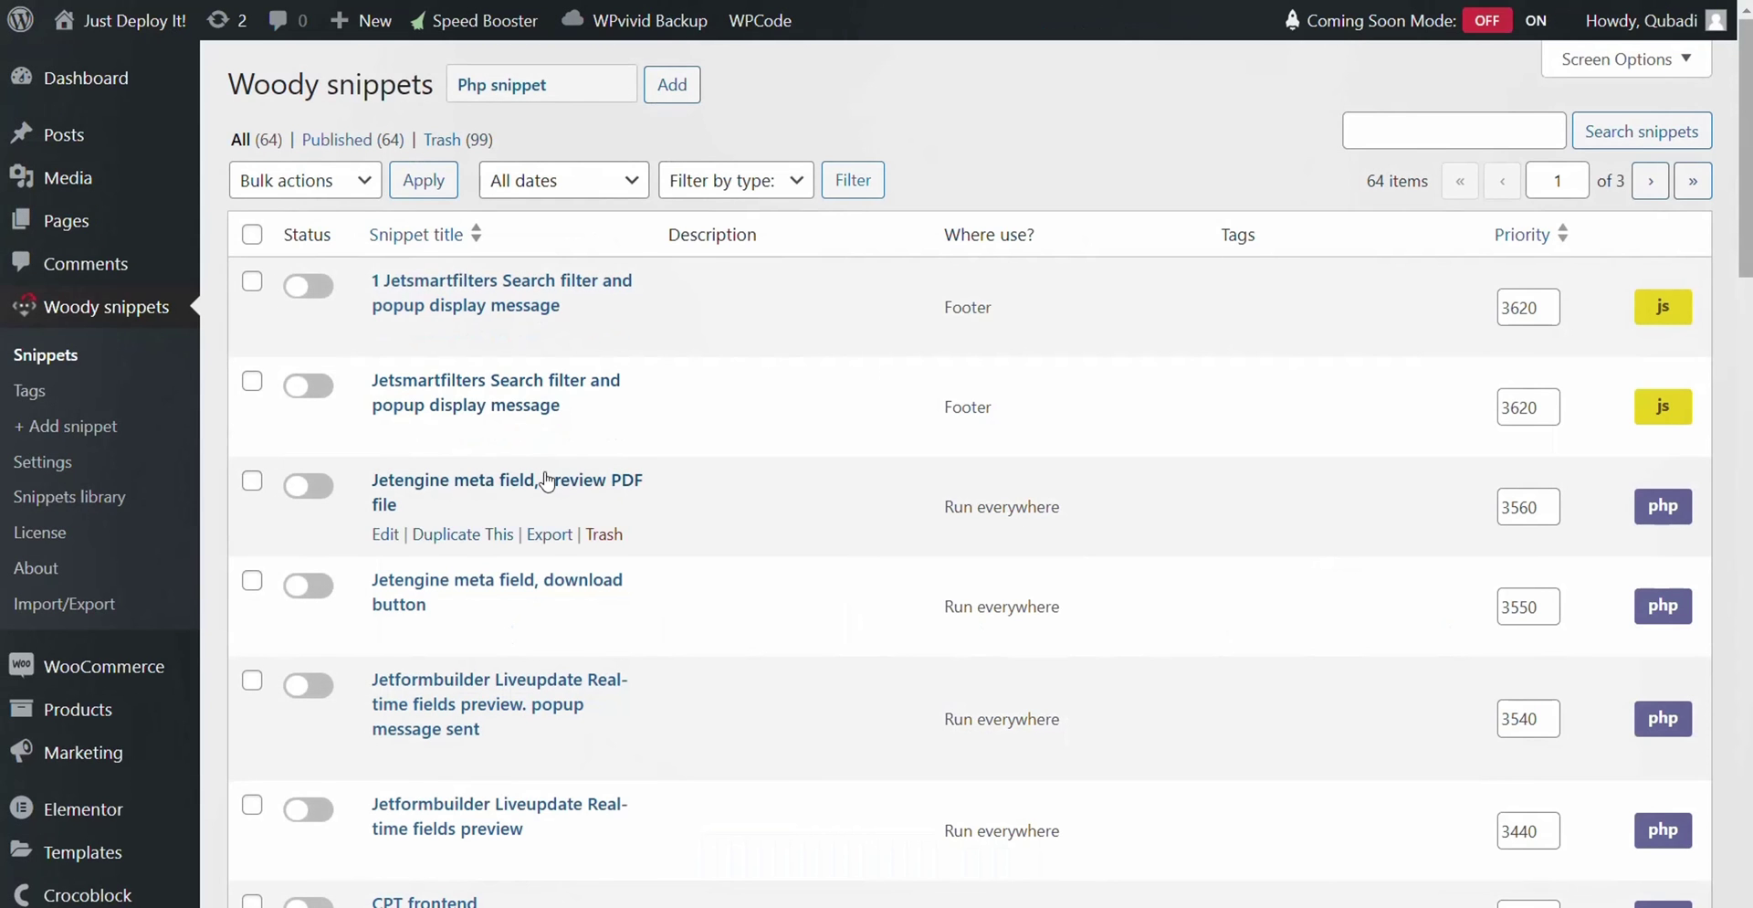
scroll(566, 566, "down", 6)
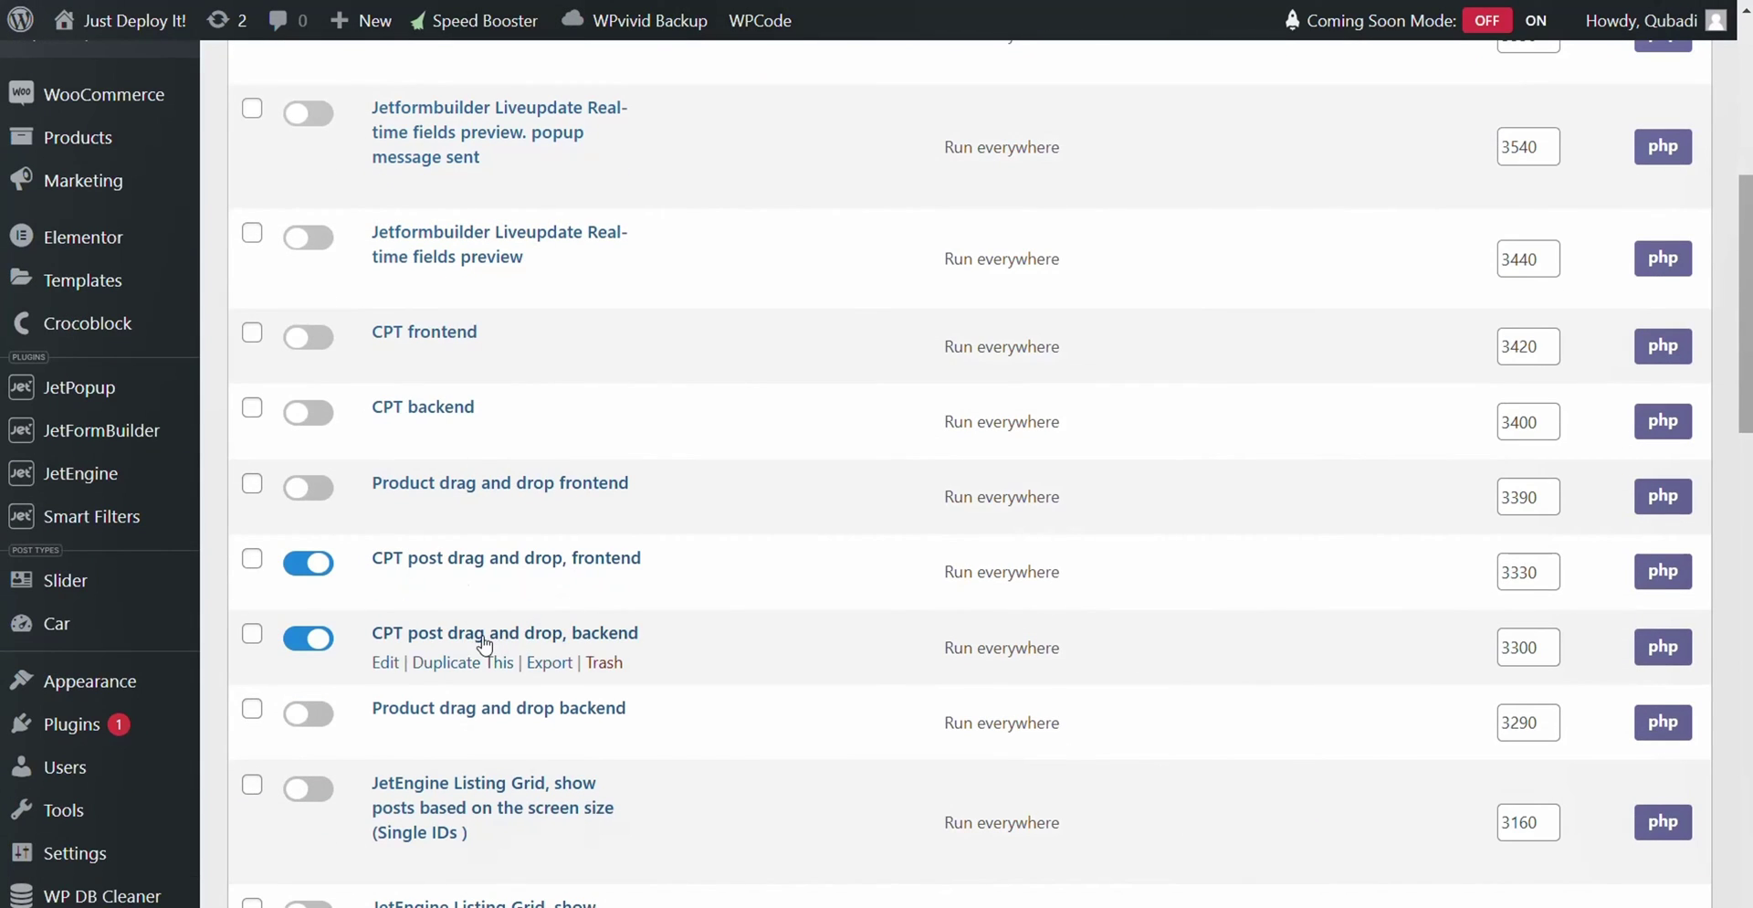
left_click(498, 639)
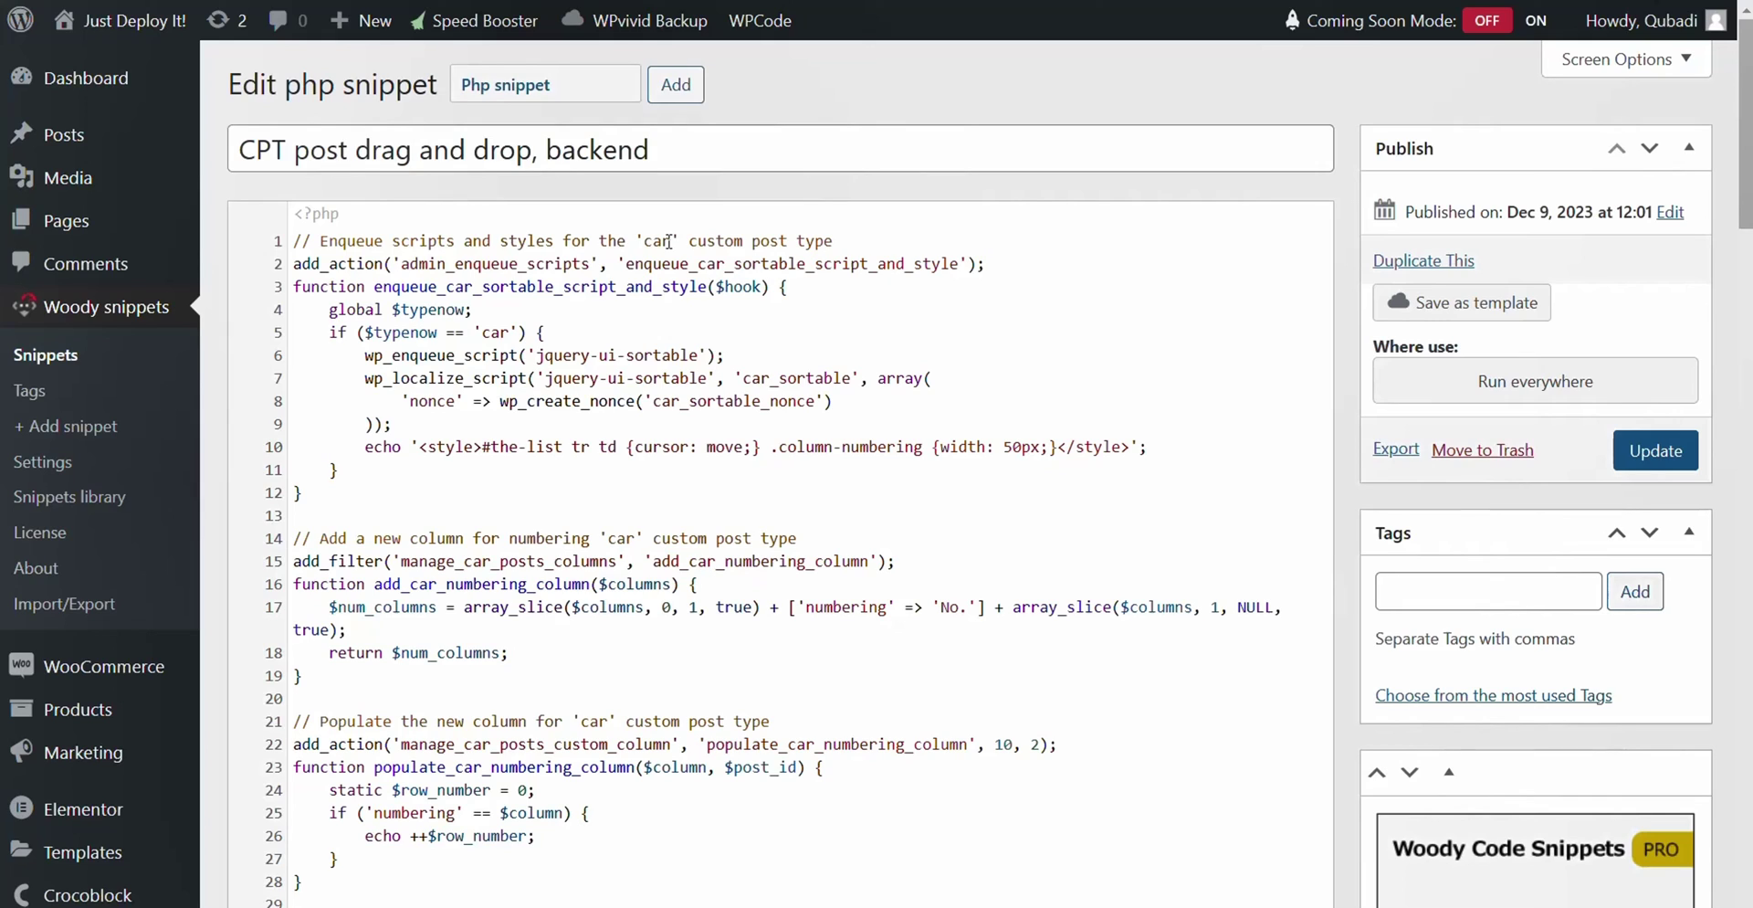
left_click_drag(669, 242, 662, 244)
scroll(650, 368, "down", 5)
Open JetEngine's custom post types list and copy the Car post type's slug
mouse_move(100, 594)
left_click(301, 665)
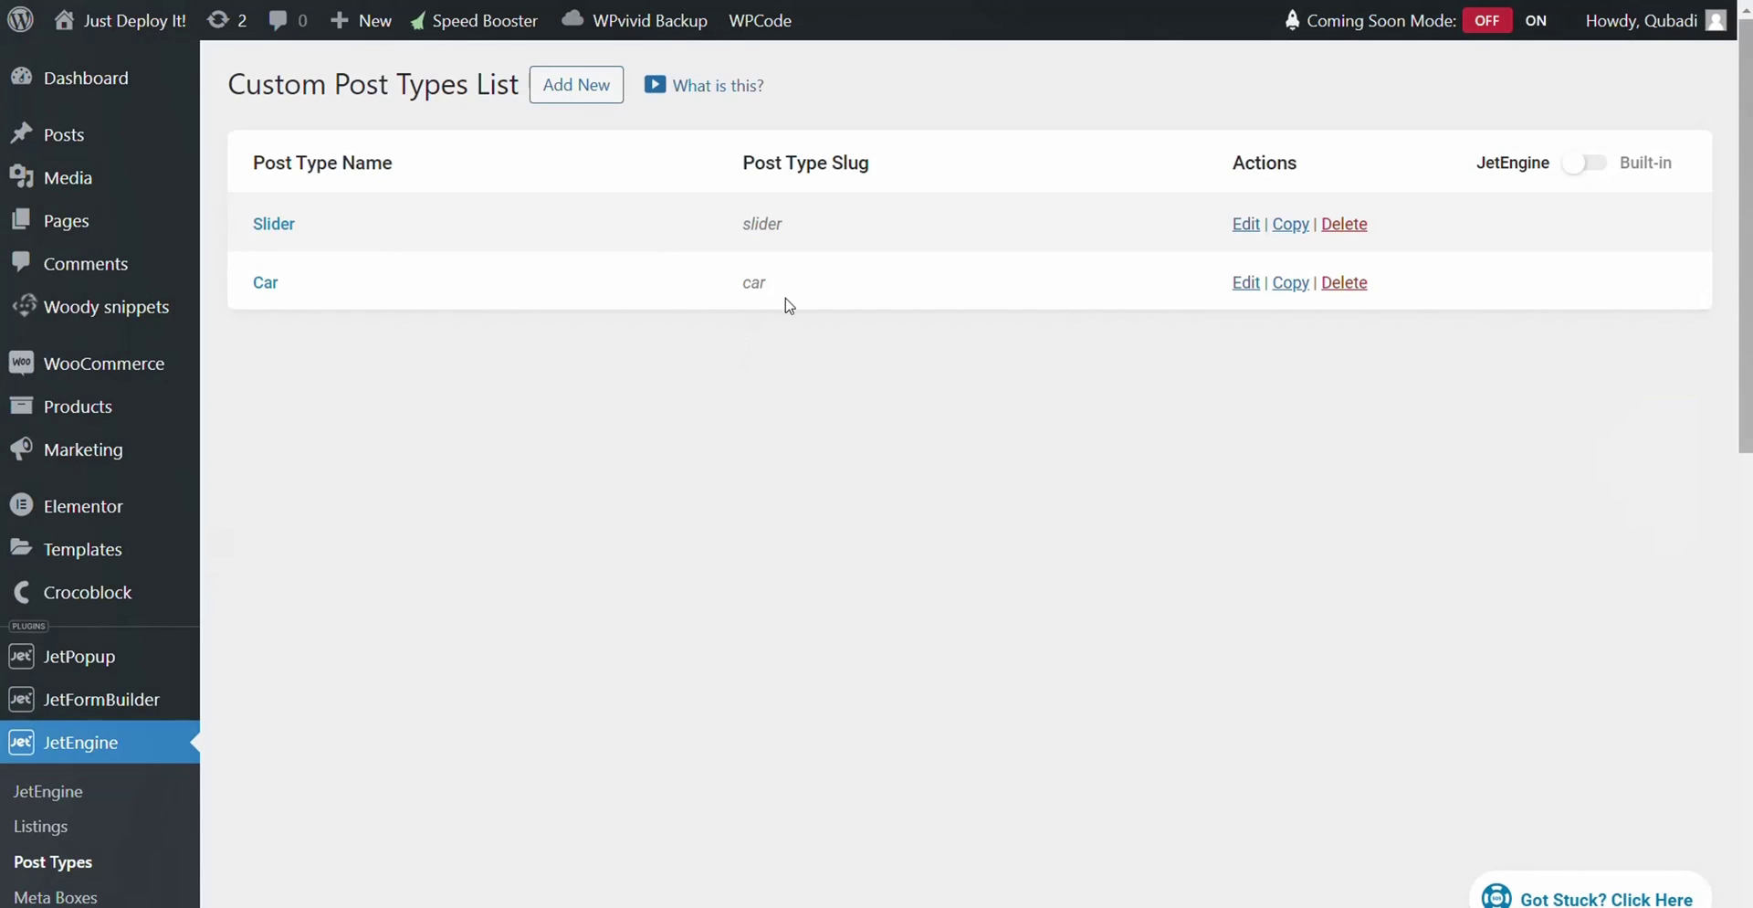
left_click_drag(769, 290, 741, 272)
right_click(754, 283)
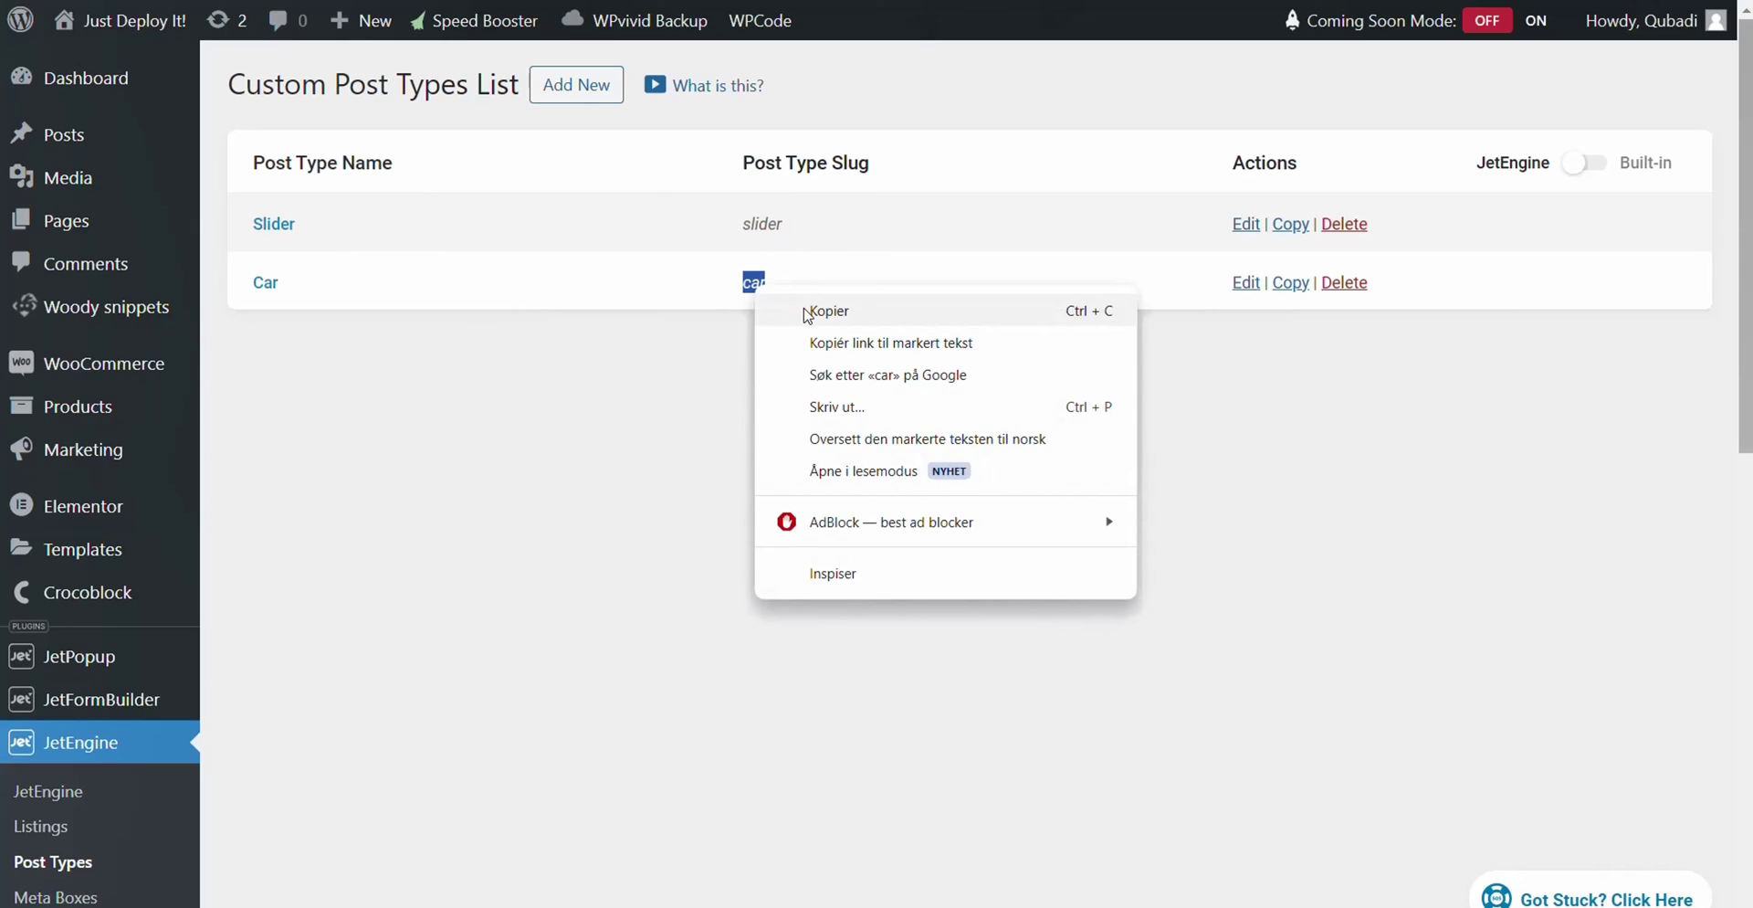
left_click(803, 302)
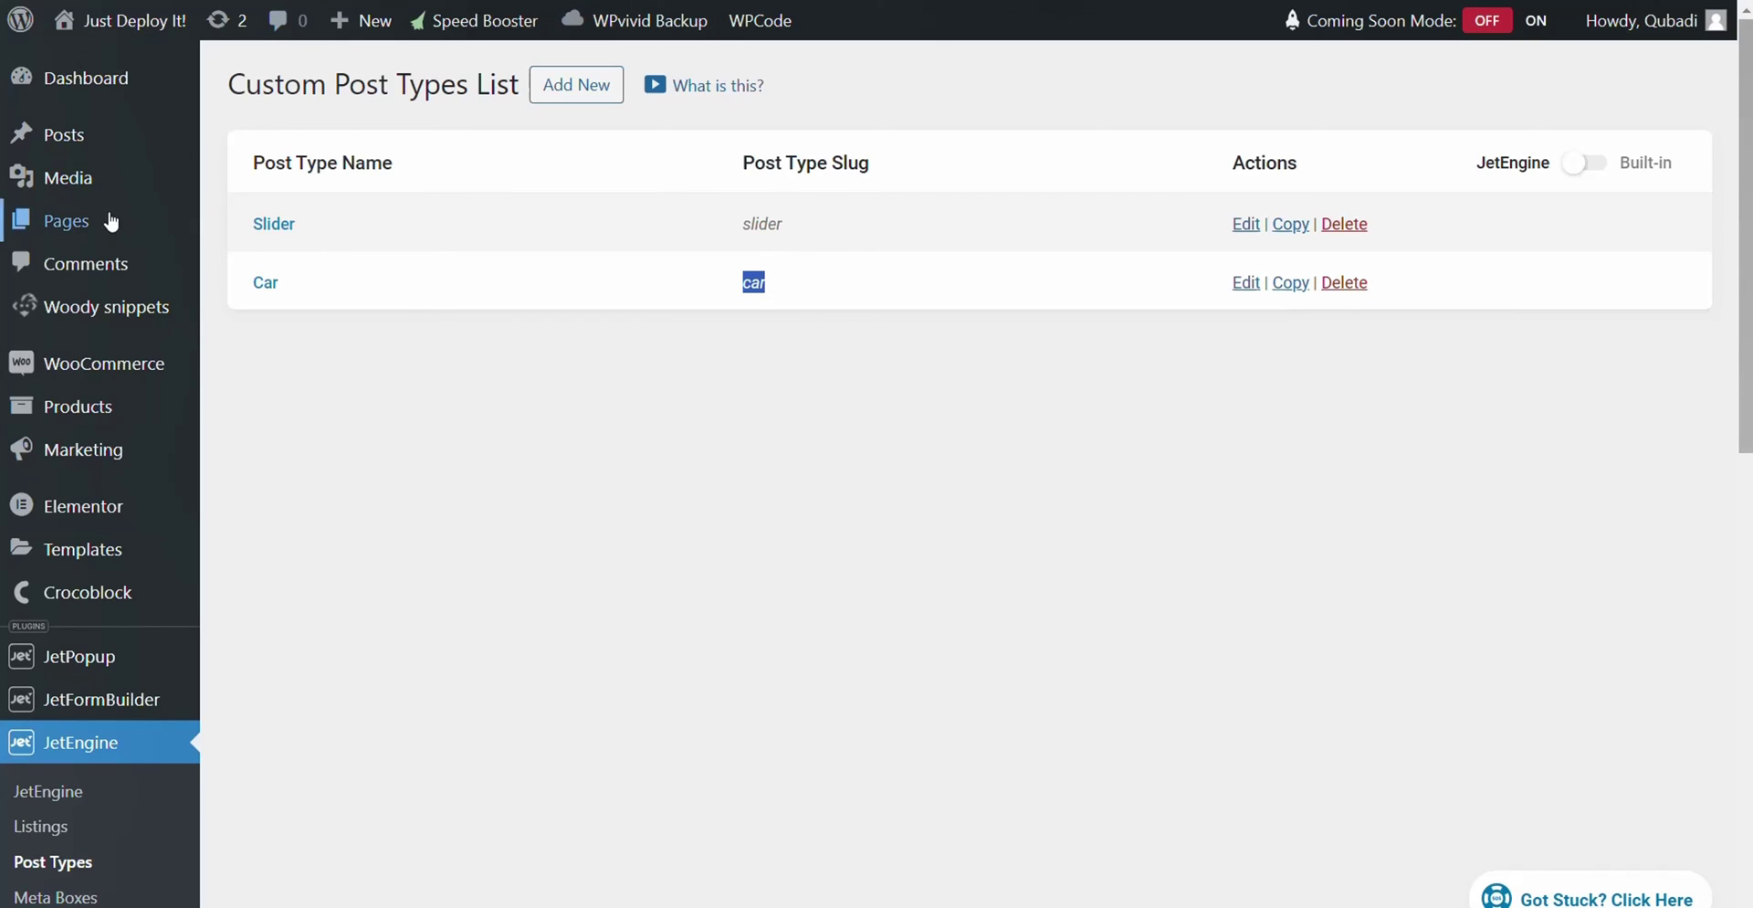
Reopen the Woody snippet "CPT post drag and drop, backend" and search its code for "car"
mouse_move(117, 301)
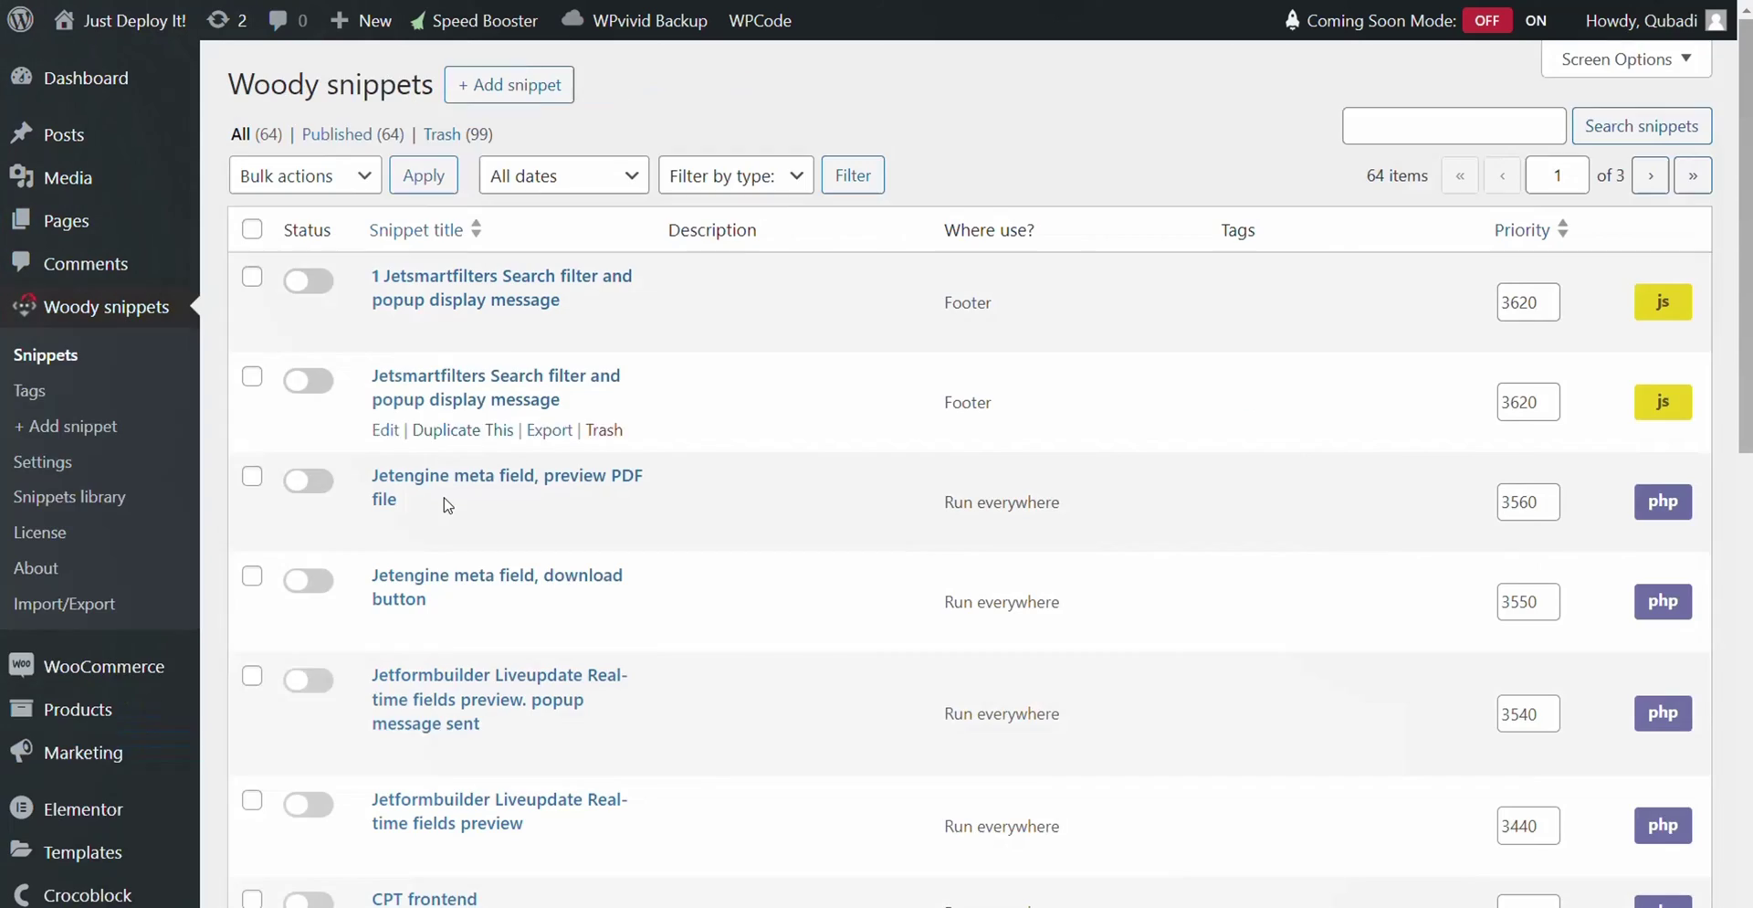
scroll(473, 594, "down", 7)
left_click(472, 636)
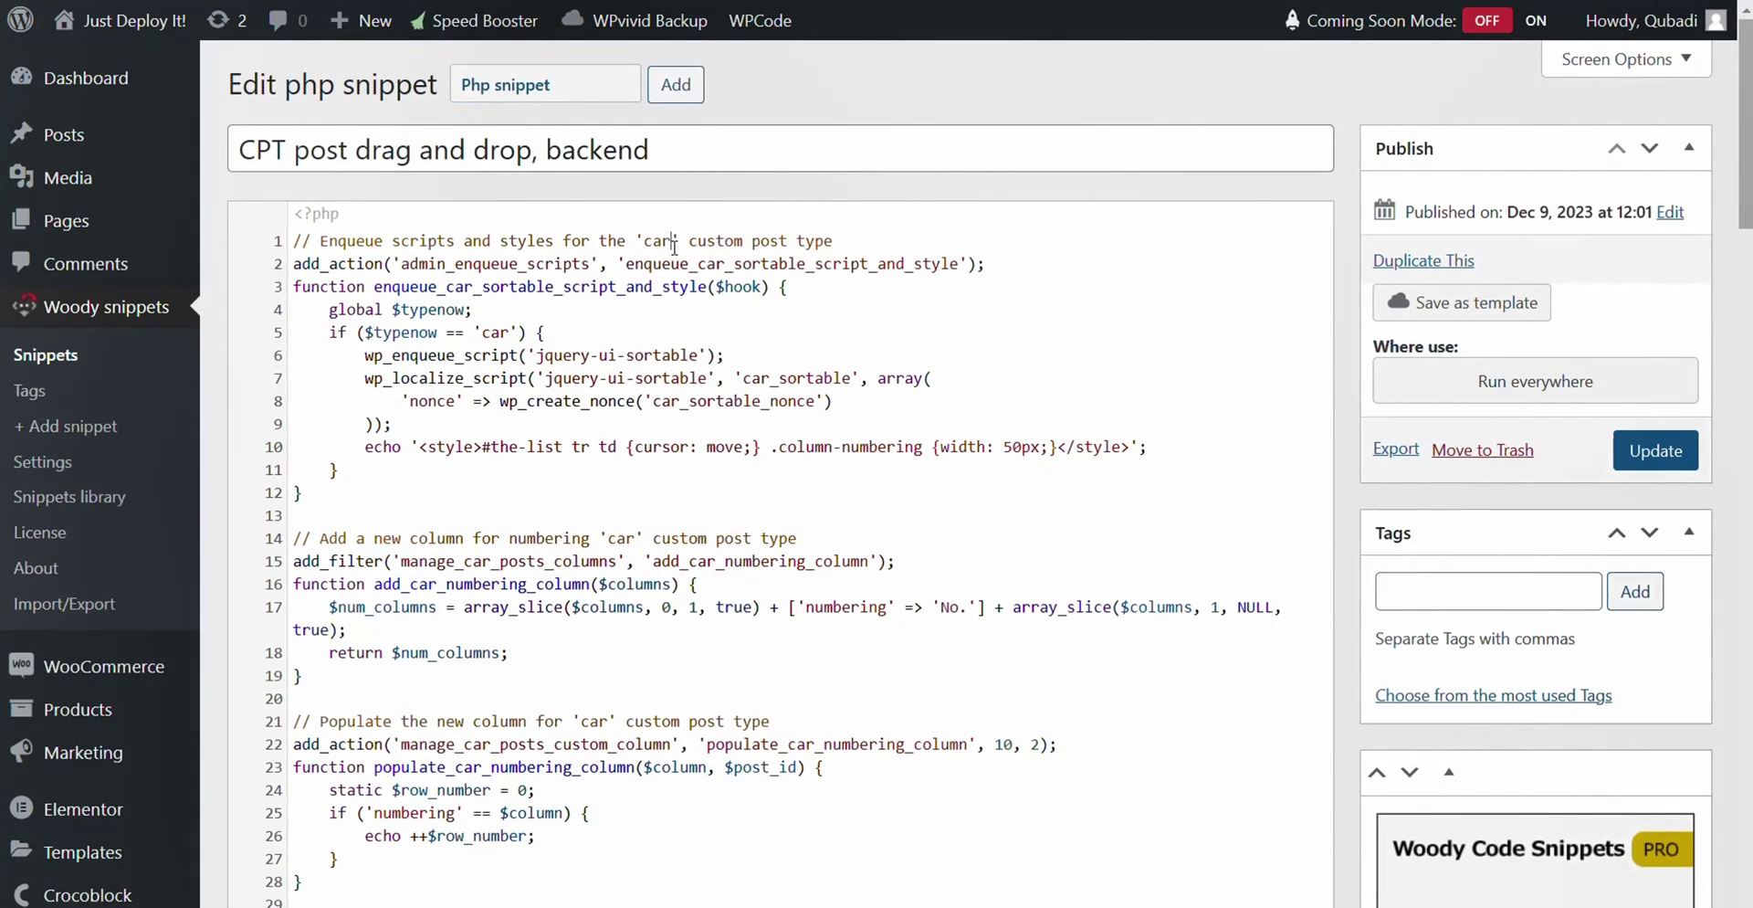
key("ctrl+f")
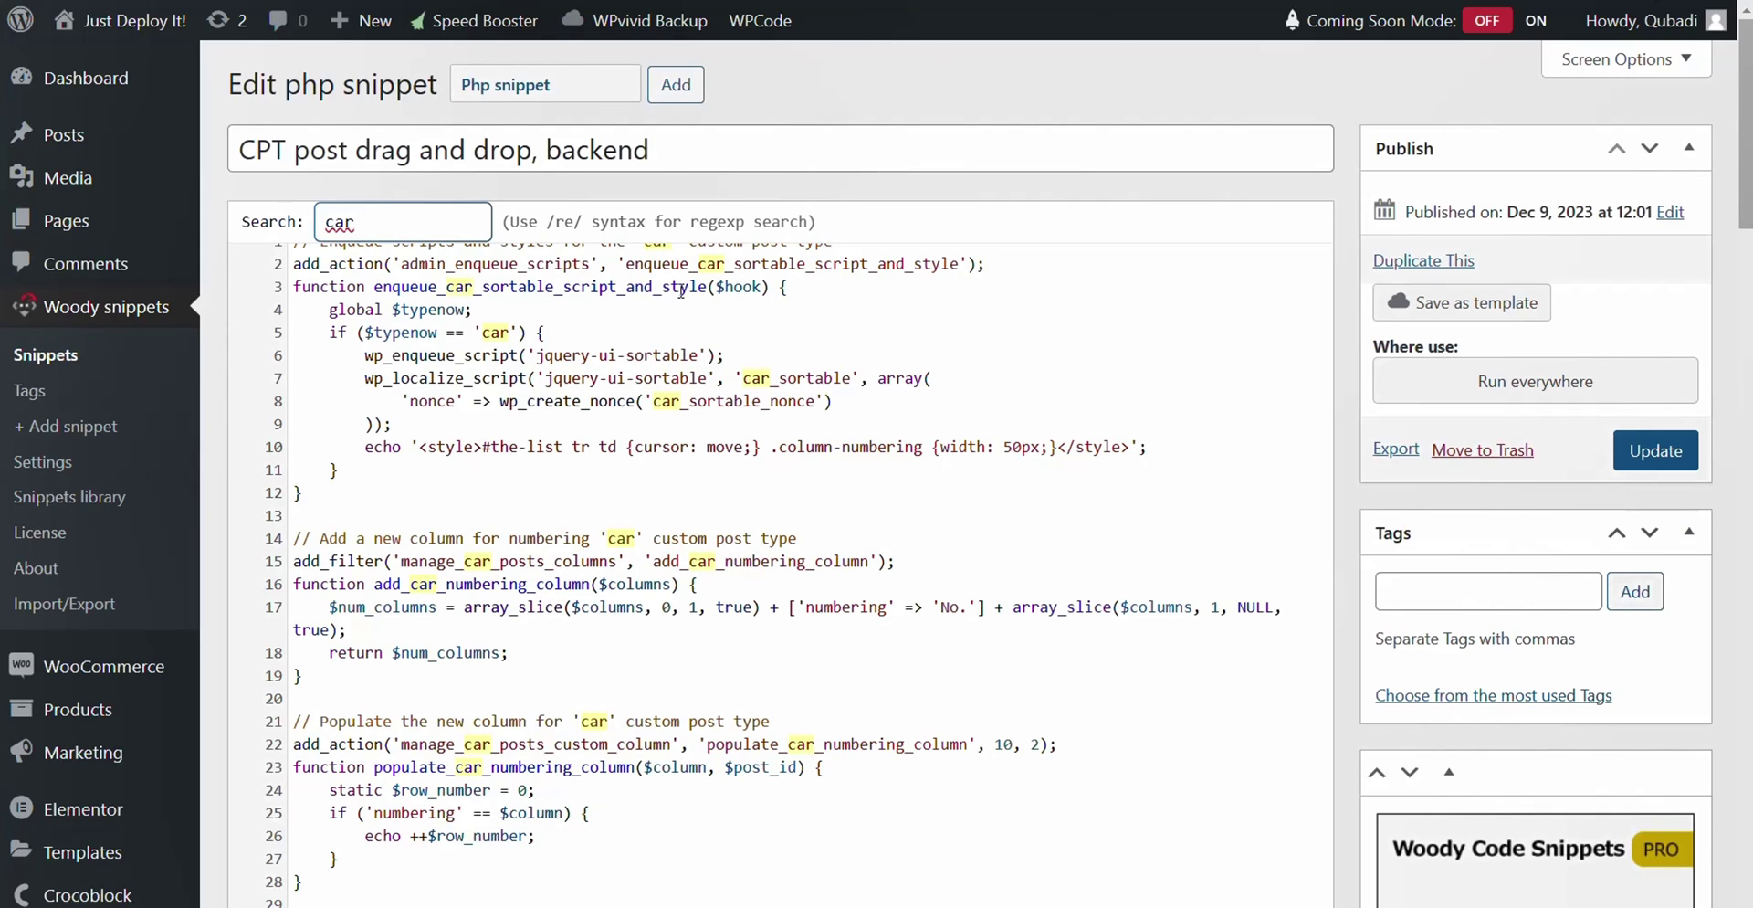
Examine every occurrence of the car slug in the snippet's hooks, function names and post type conditions
scroll(743, 449, "down", 3)
scroll(814, 390, "down", 2)
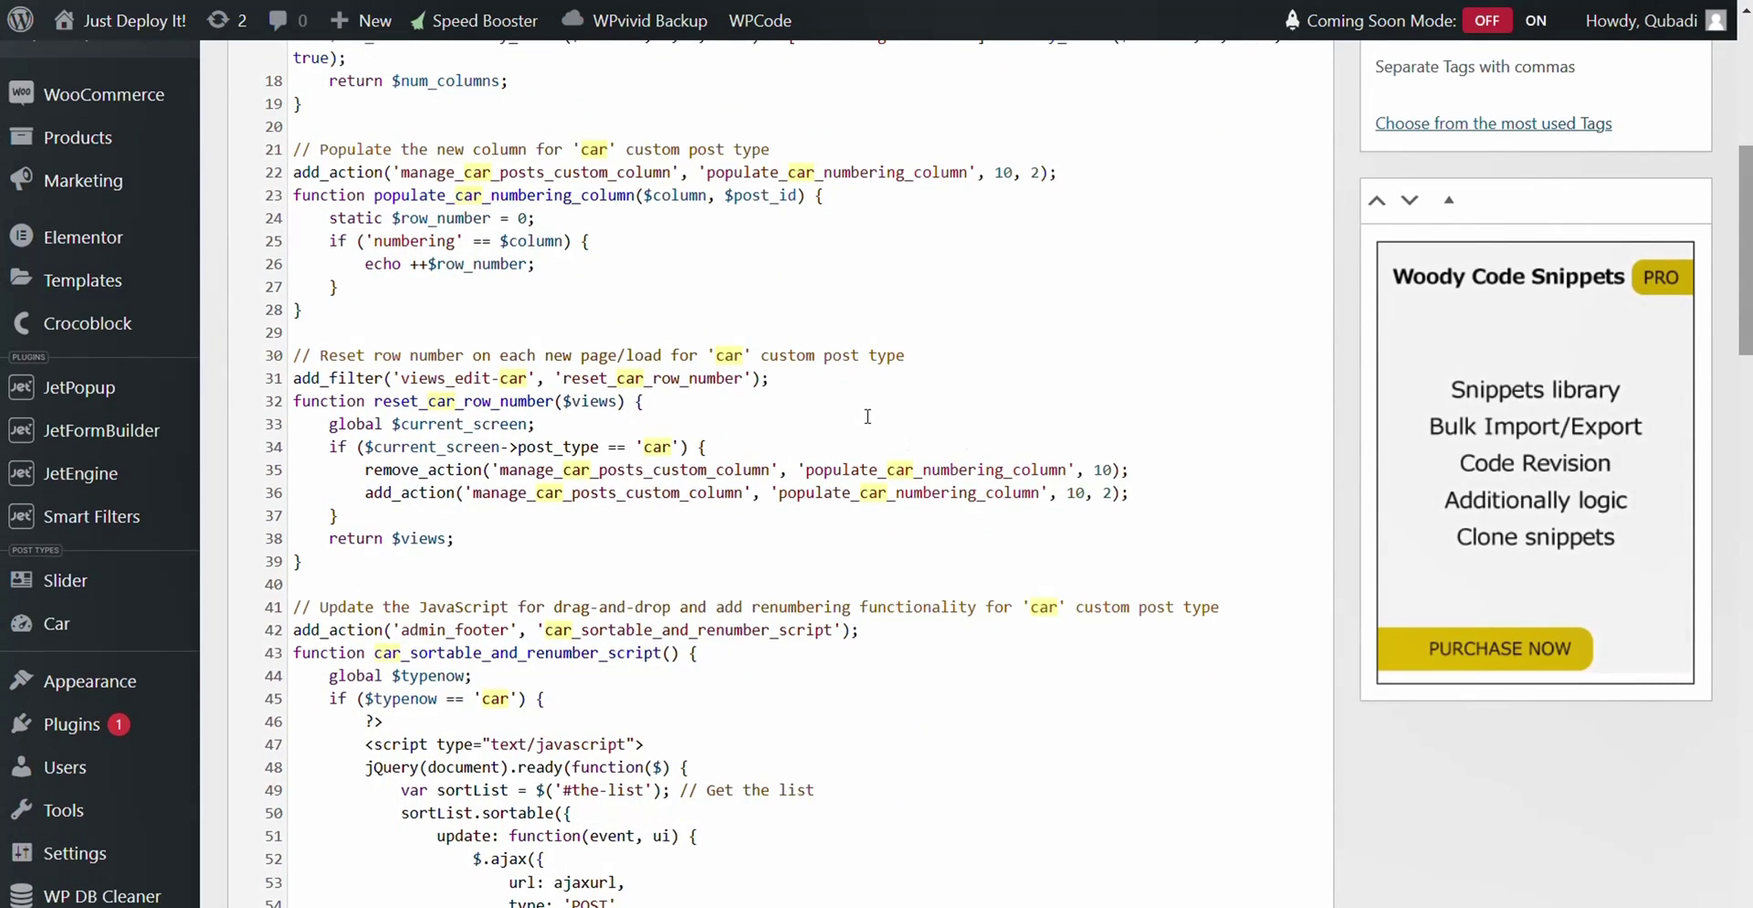
scroll(868, 416, "down", 2)
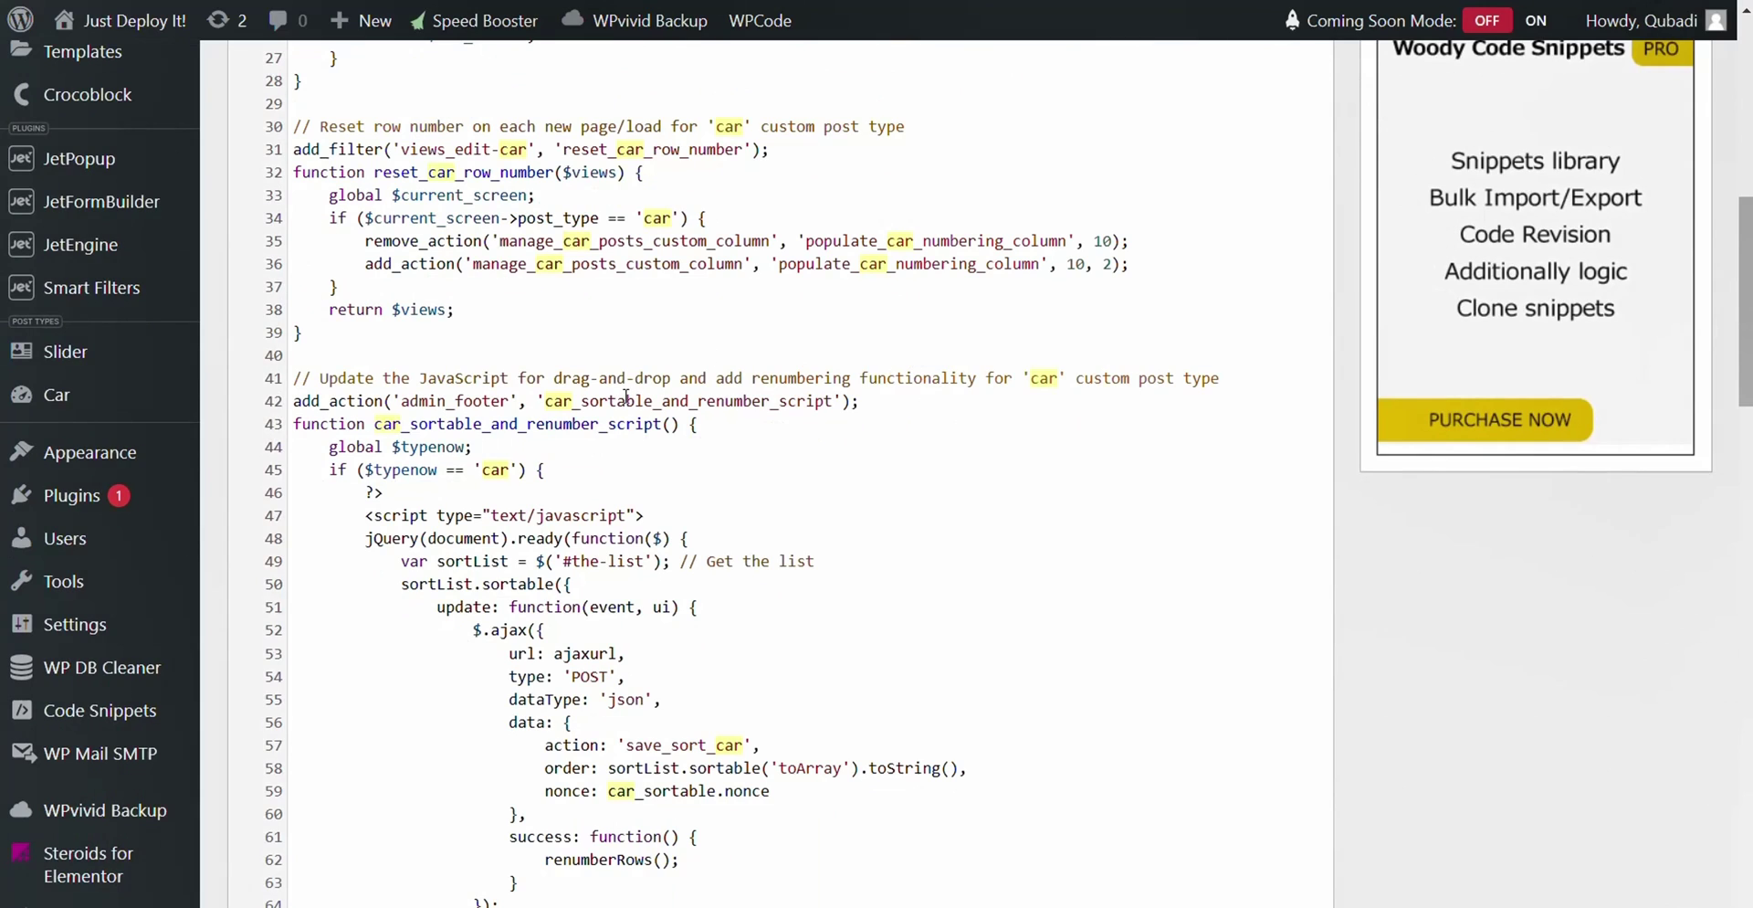
scroll(653, 388, "down", 1)
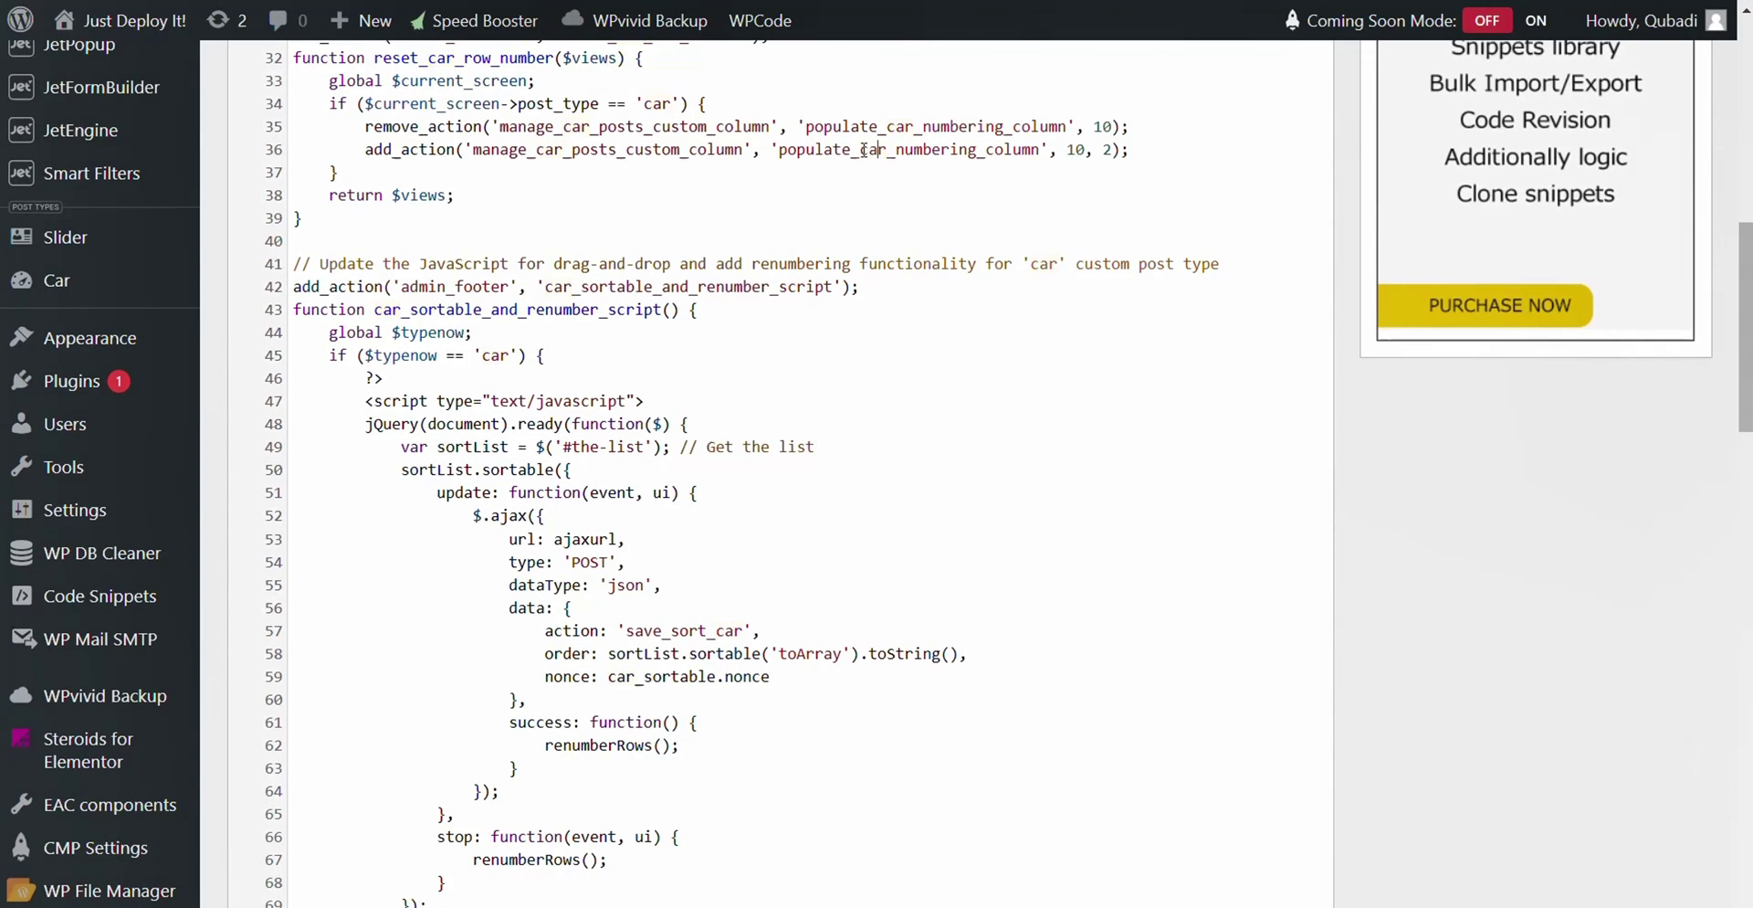
left_click_drag(873, 151, 912, 130)
left_click_drag(485, 356, 504, 355)
scroll(804, 401, "down", 3)
scroll(803, 401, "up", 6)
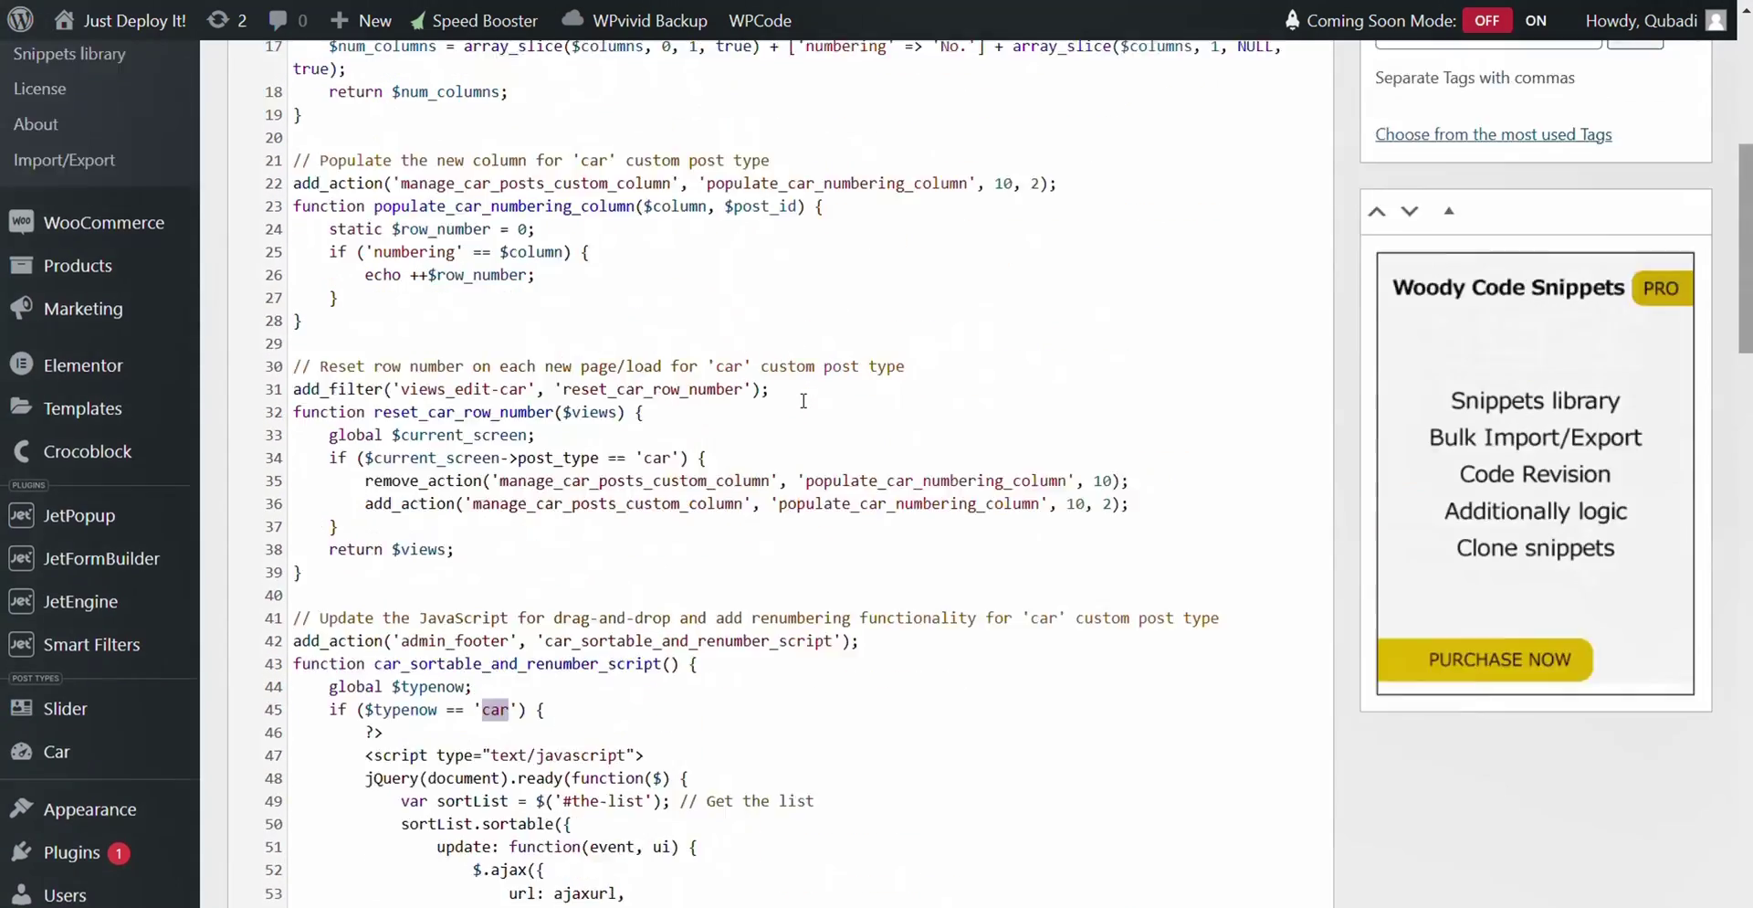
scroll(803, 400, "up", 5)
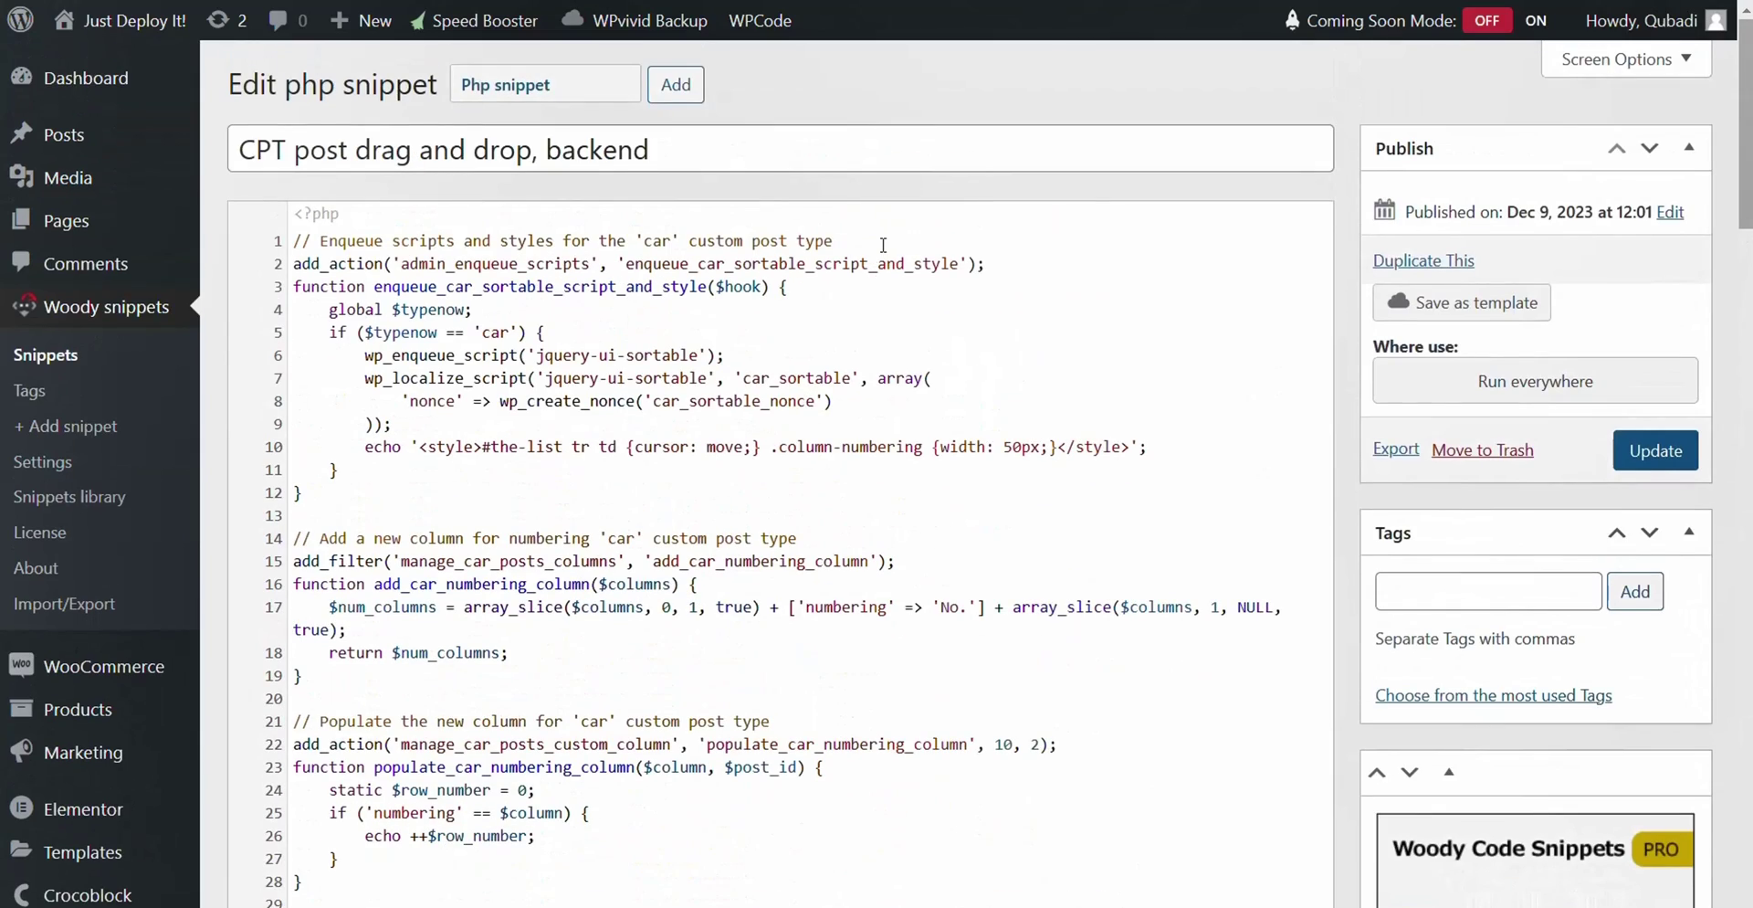